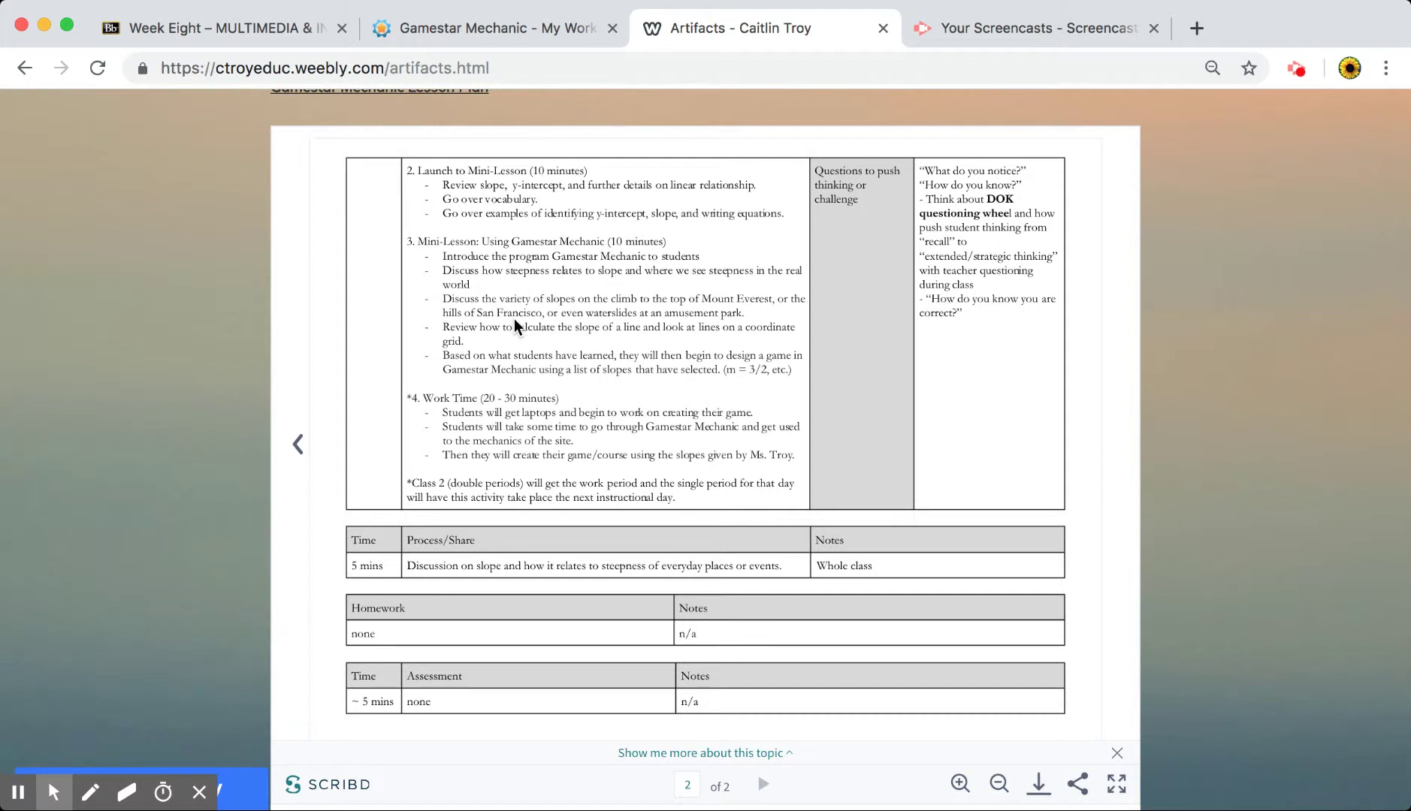
Step: Examine page 2 of the Gamestar Mechanic lesson plan, covering the mini-lesson, work time, share, homework and assessment sections
left_click(731, 295)
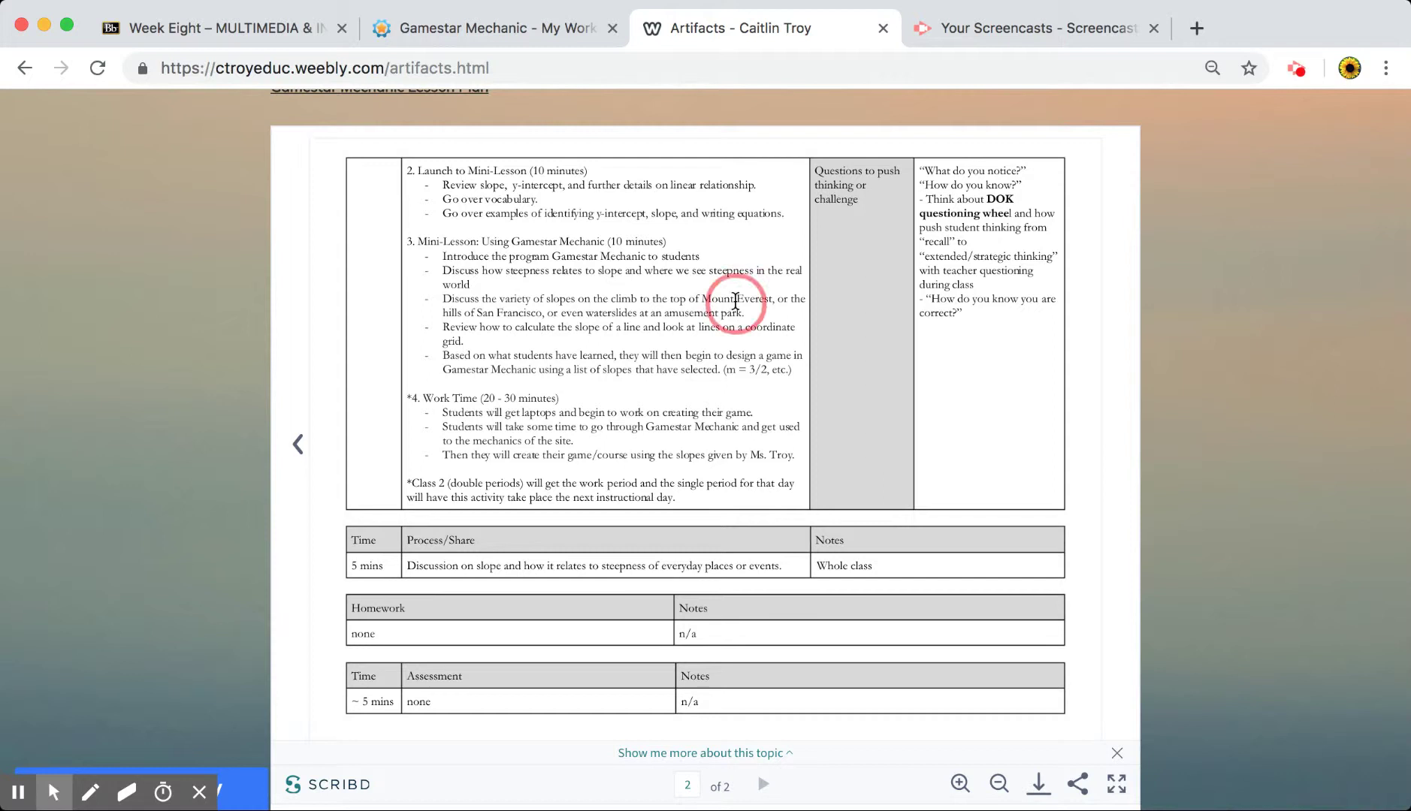
left_click(487, 305)
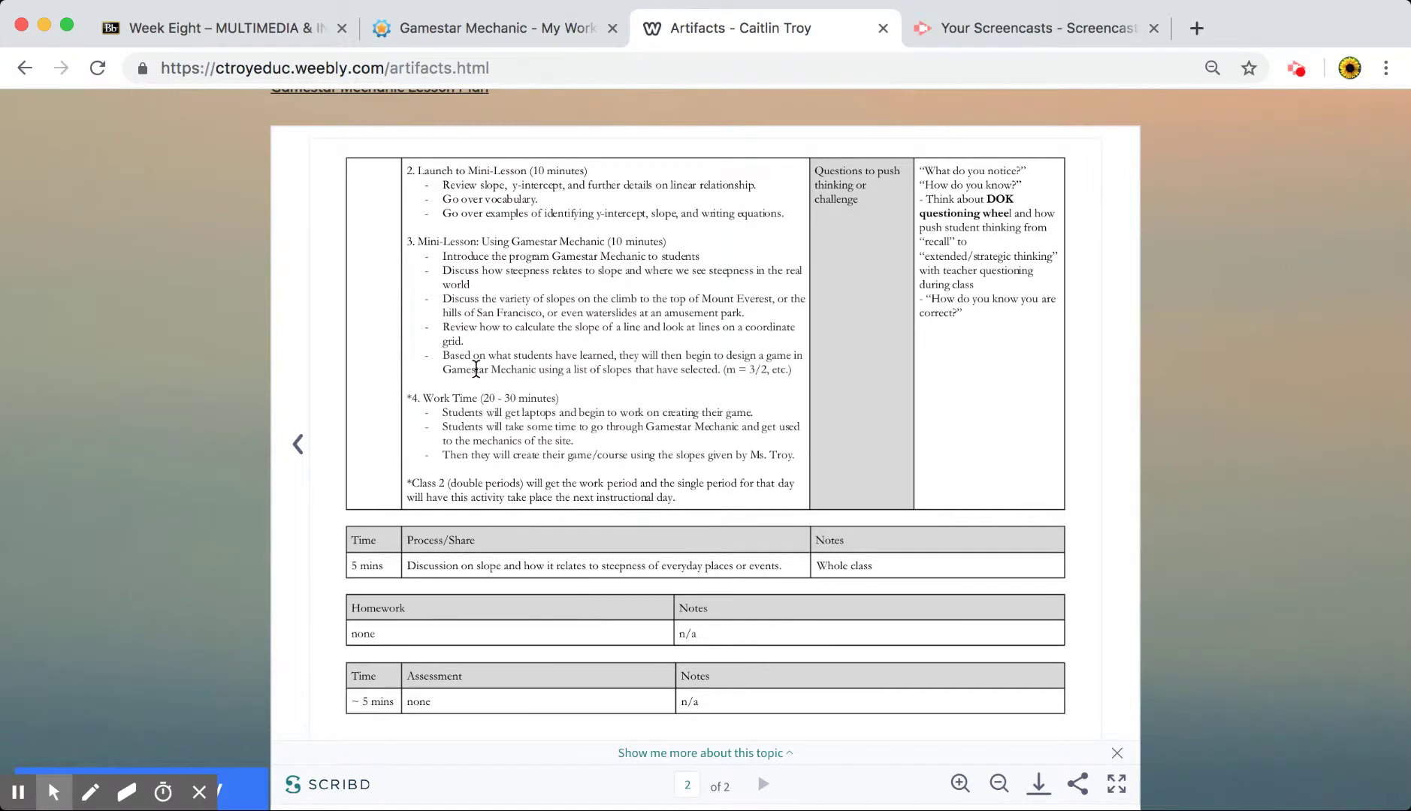
scroll(542, 399, "up", 1)
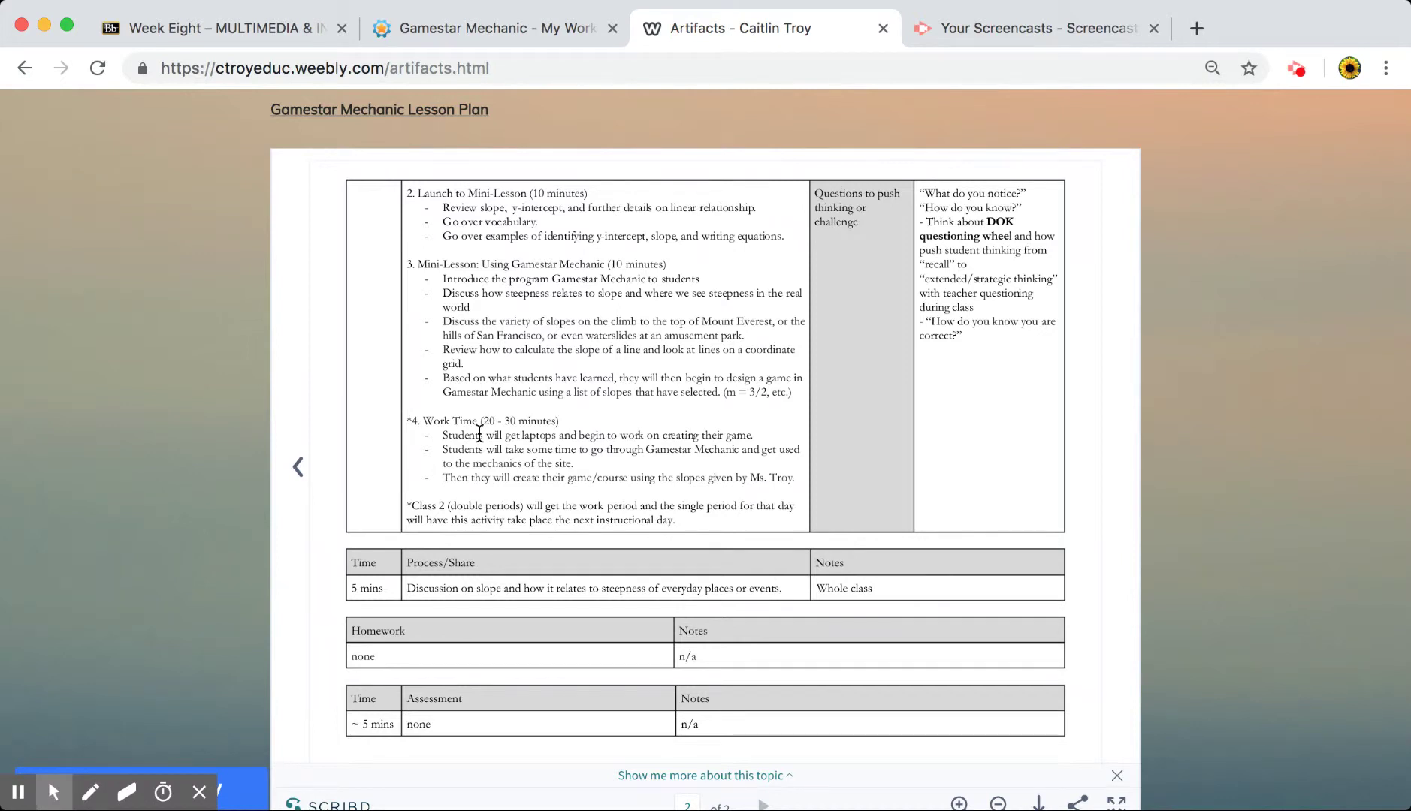
scroll(462, 526, "down", 2)
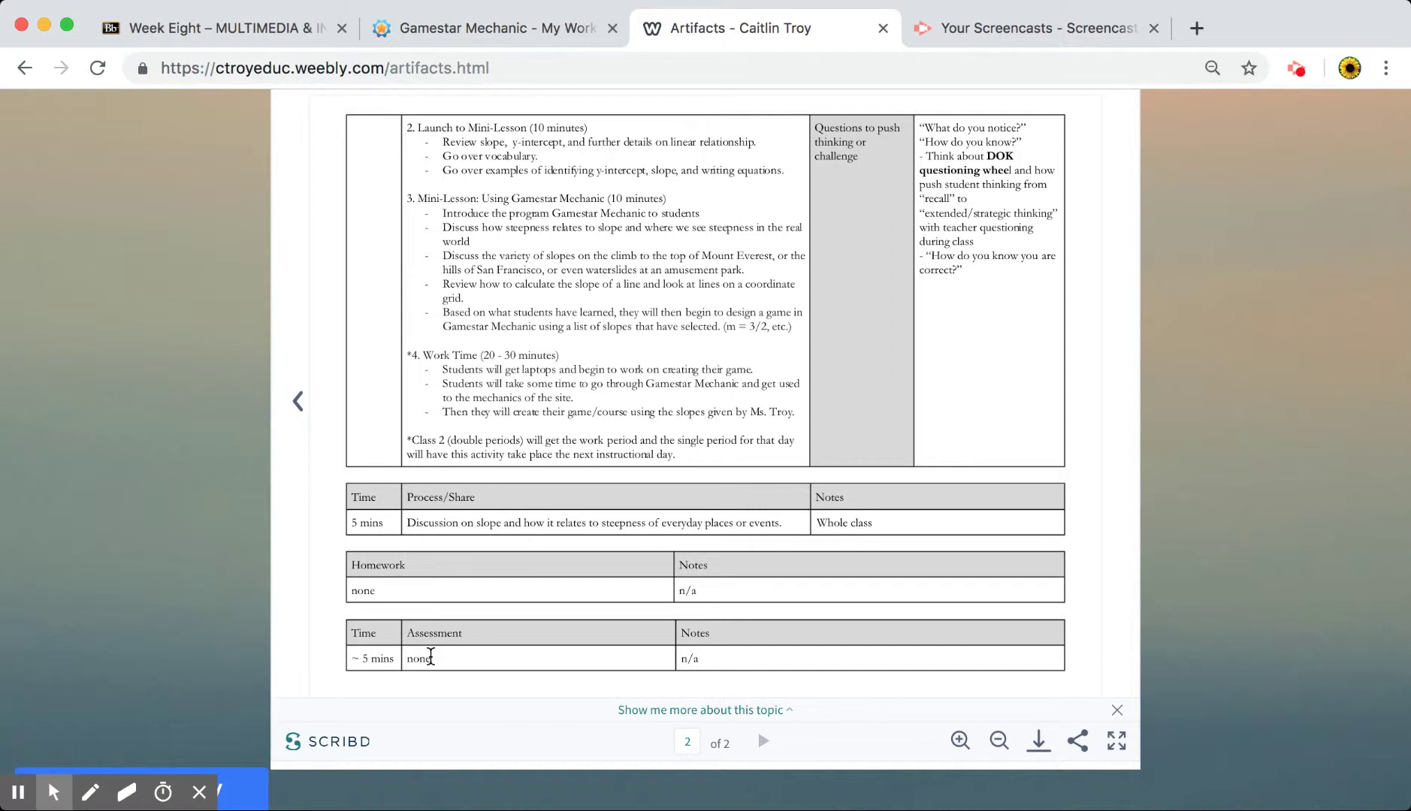
scroll(538, 626, "down", 1)
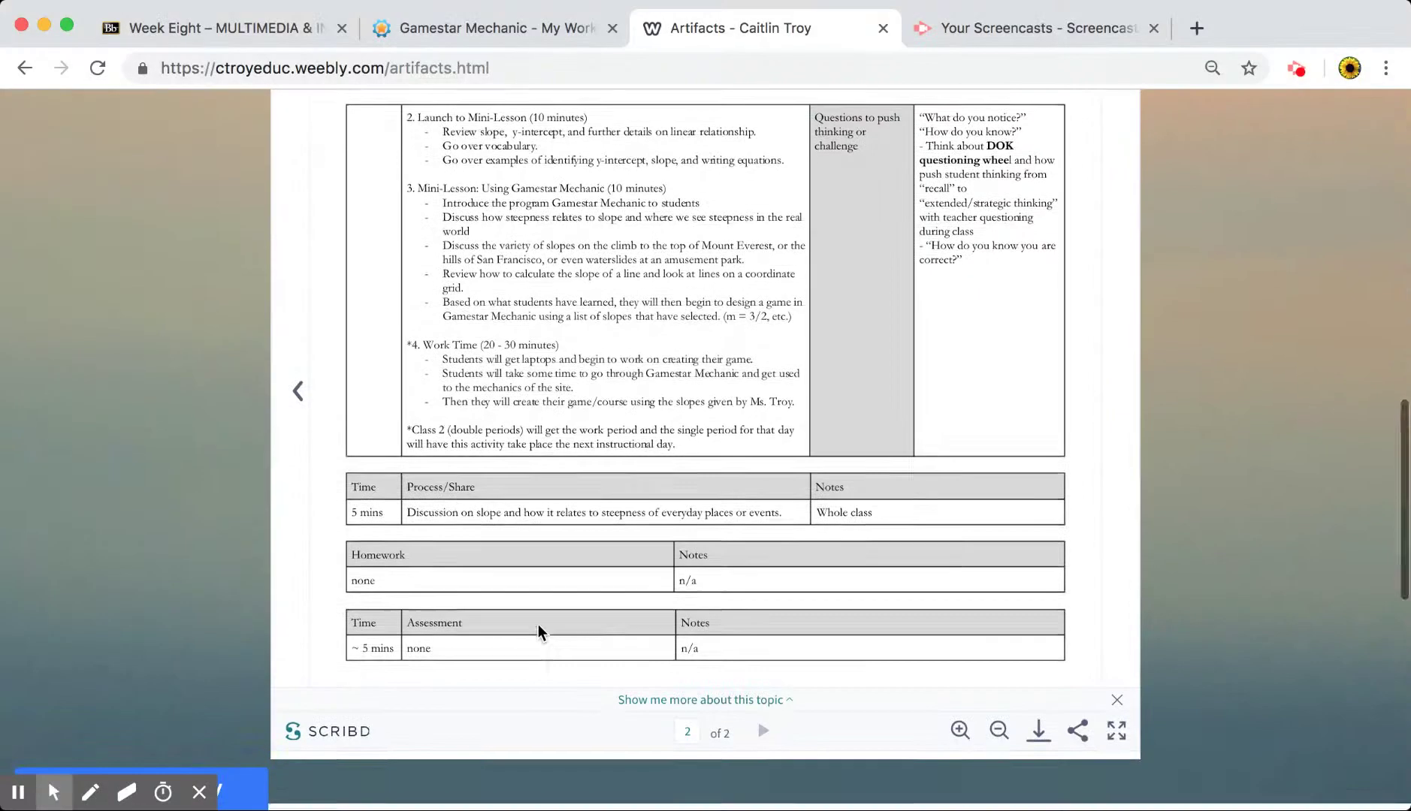
scroll(538, 624, "up", 1)
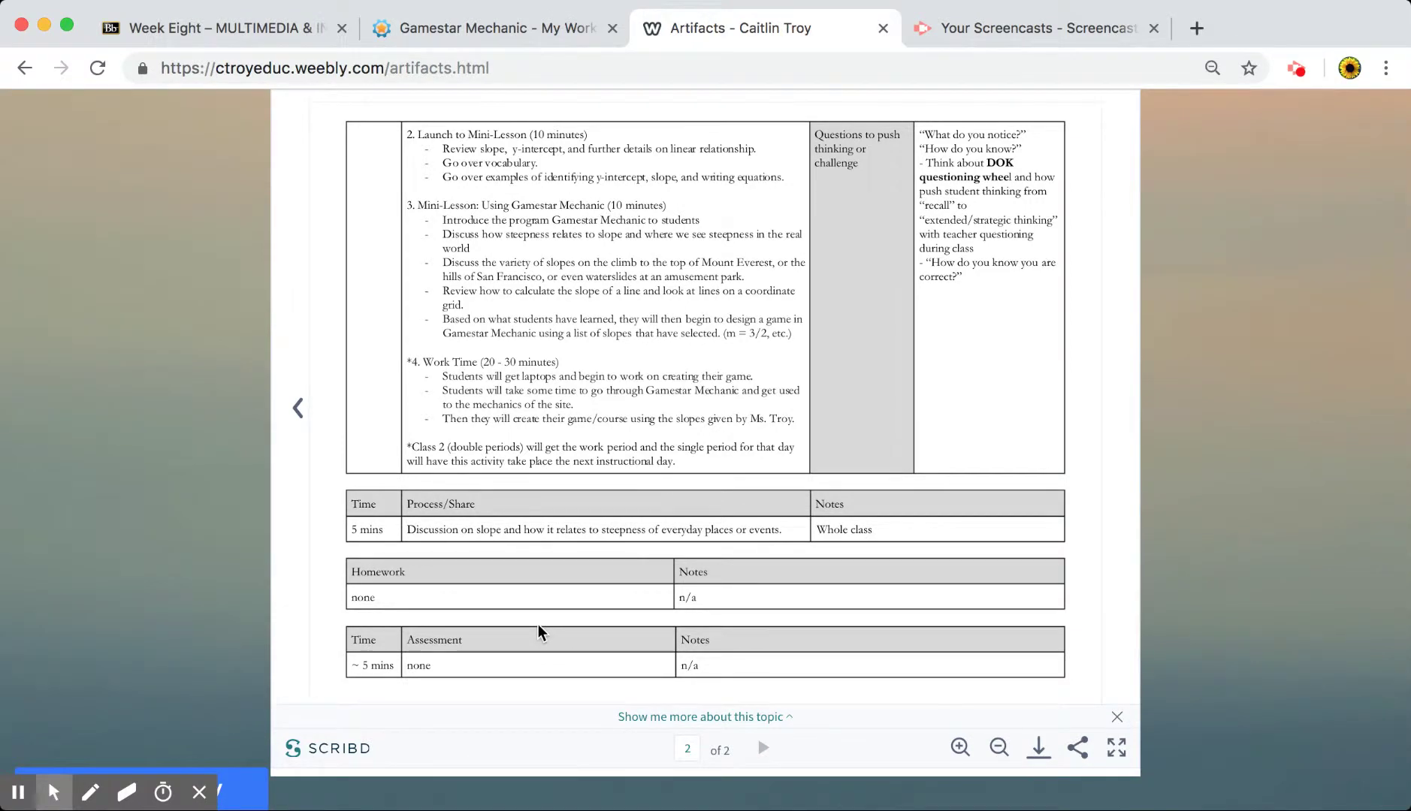
scroll(538, 625, "up", 2)
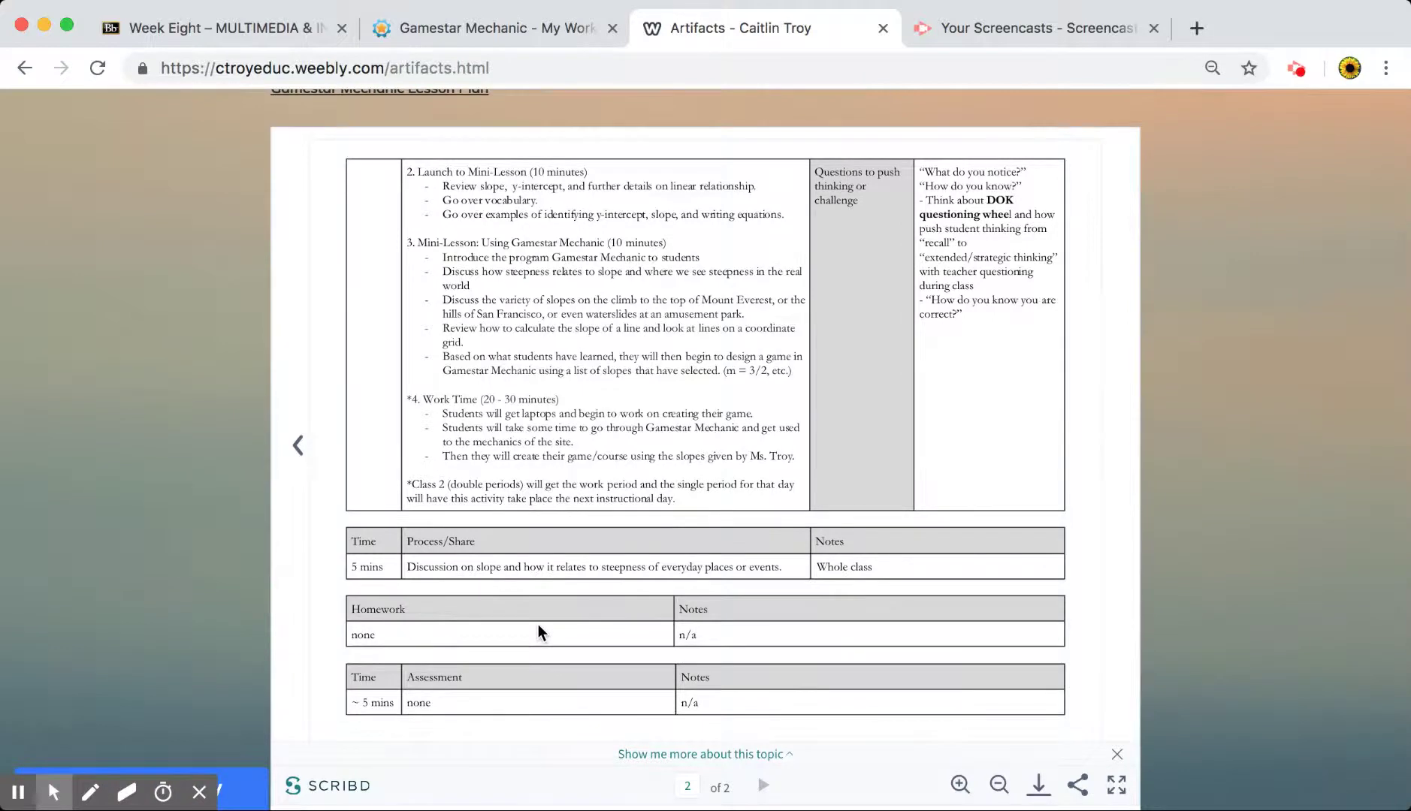
scroll(538, 625, "up", 2)
scroll(538, 625, "down", 4)
scroll(538, 625, "up", 2)
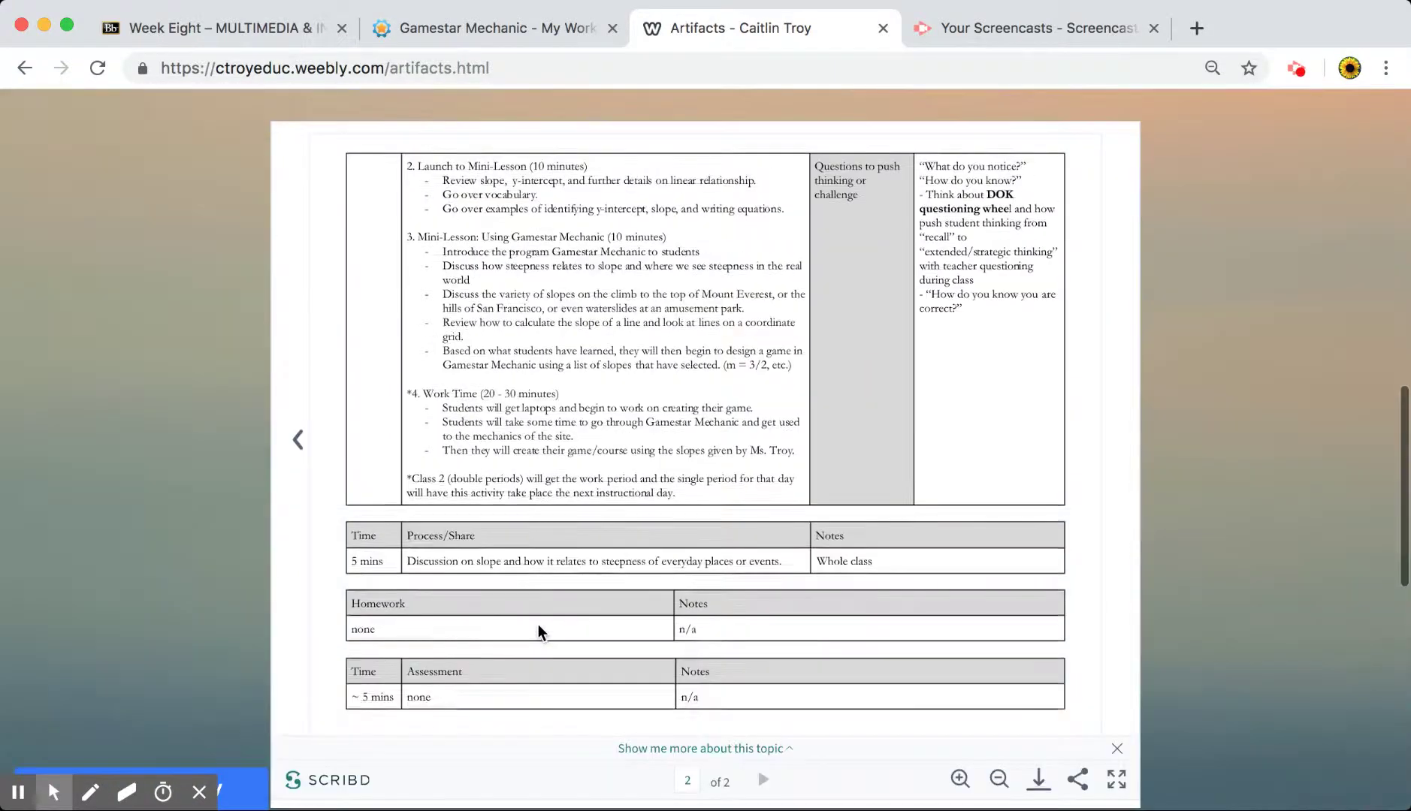
Step: Enlarge the web page and look over the feedback form's name, teaching subject and comments fields below the lesson plan
key("super+equal")
key("super+equal")
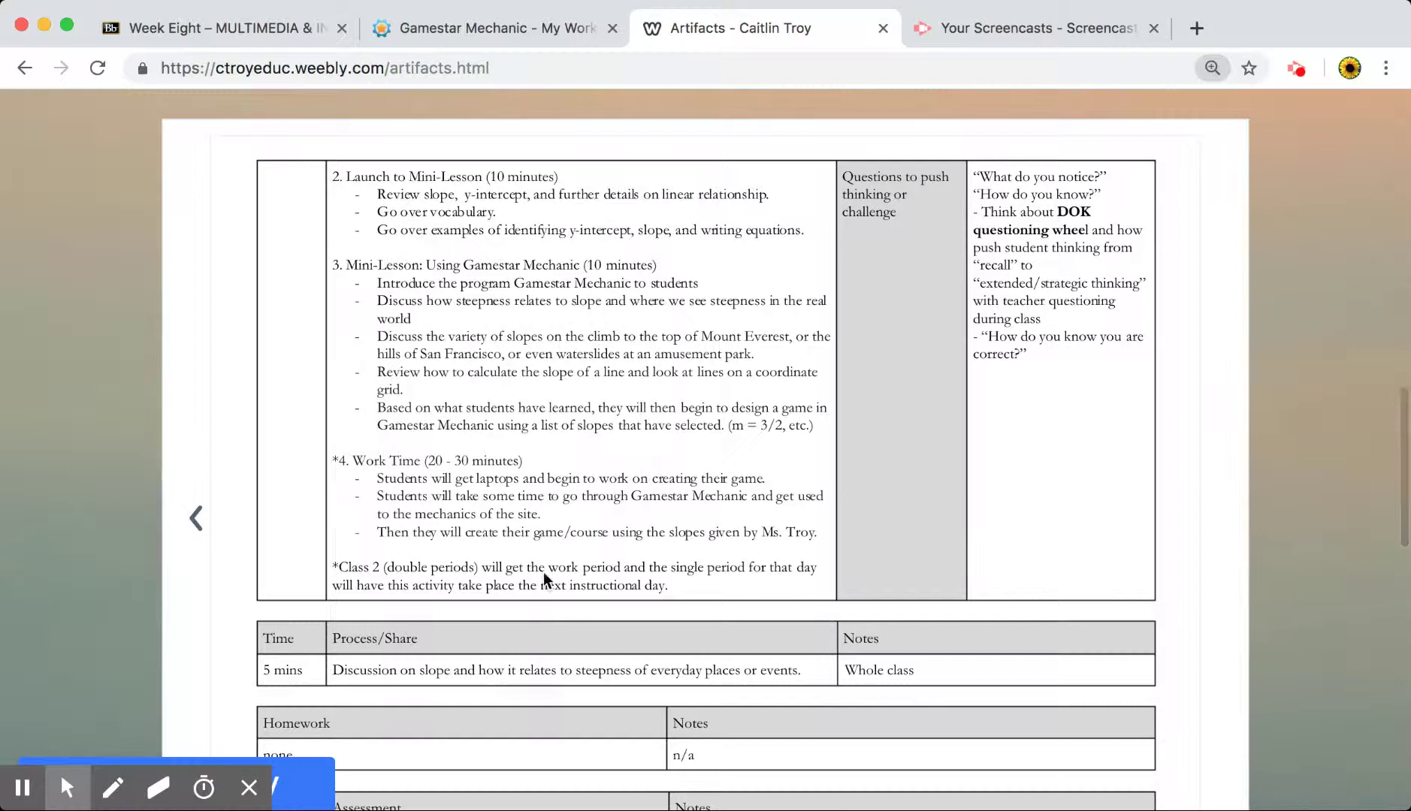
scroll(543, 574, "up", 3)
scroll(249, 246, "down", 8)
scroll(250, 254, "down", 6)
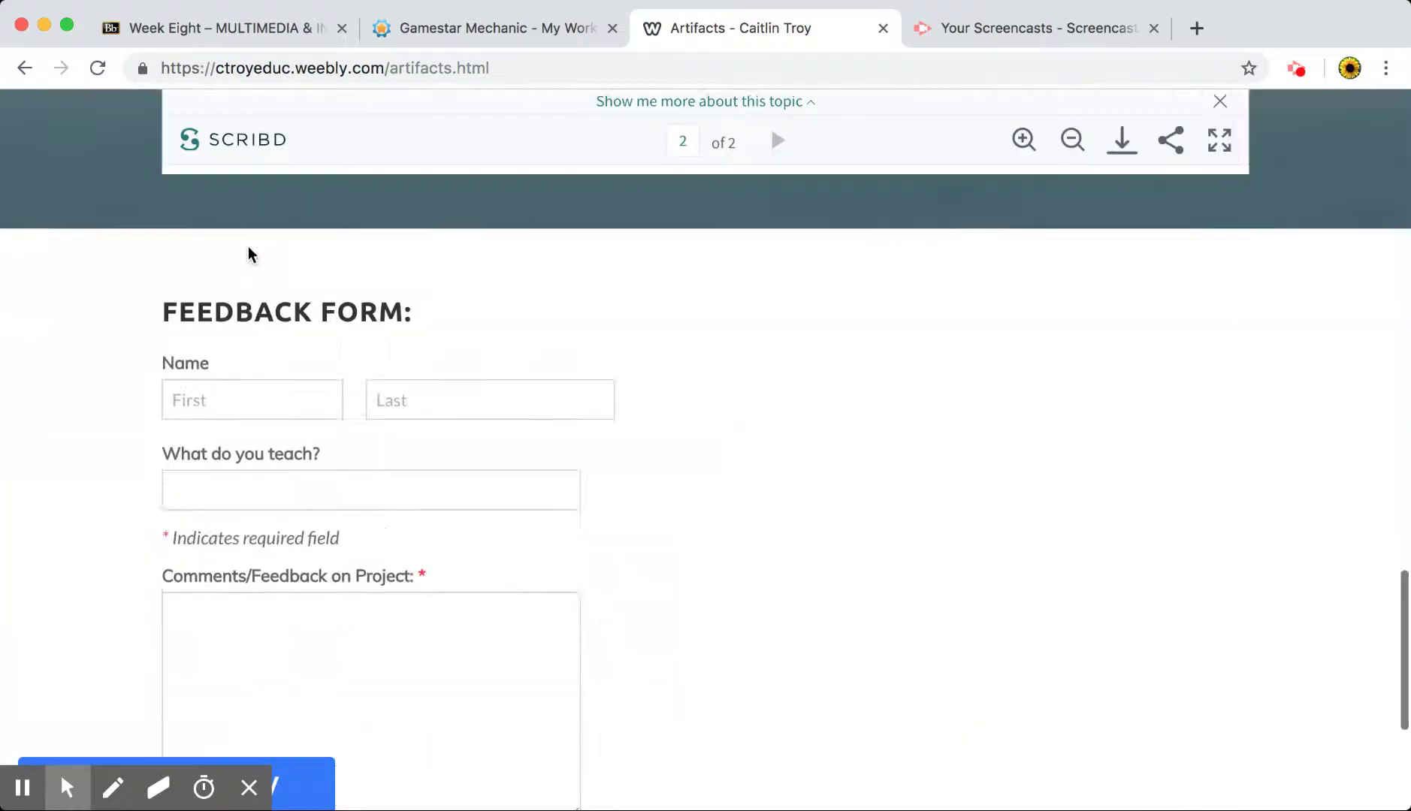
left_click(240, 289)
left_click(415, 295)
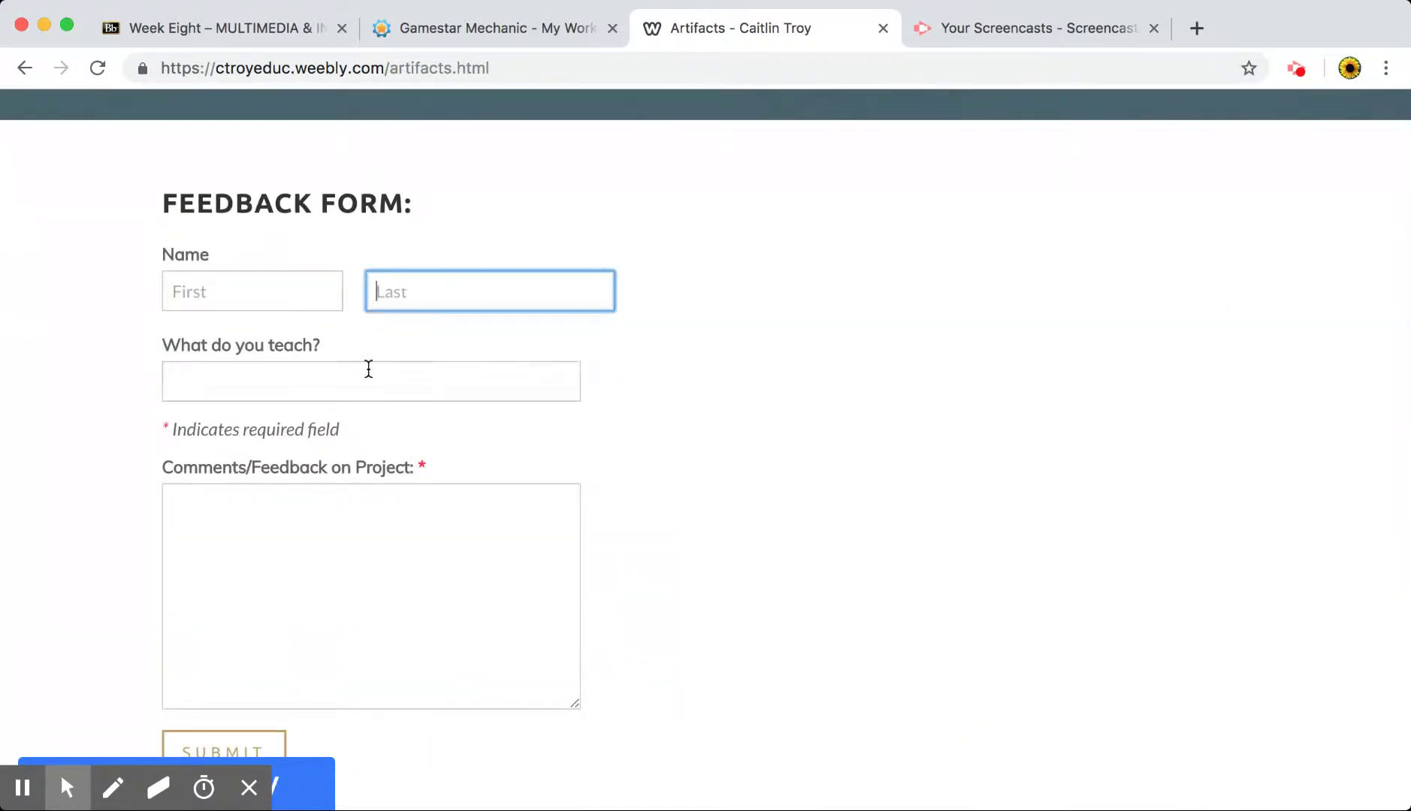
left_click(368, 372)
left_click(331, 519)
Step: Switch to the Gamestar Mechanic workshop and open the draft game Slope Course for editing
scroll(724, 467, "up", 2)
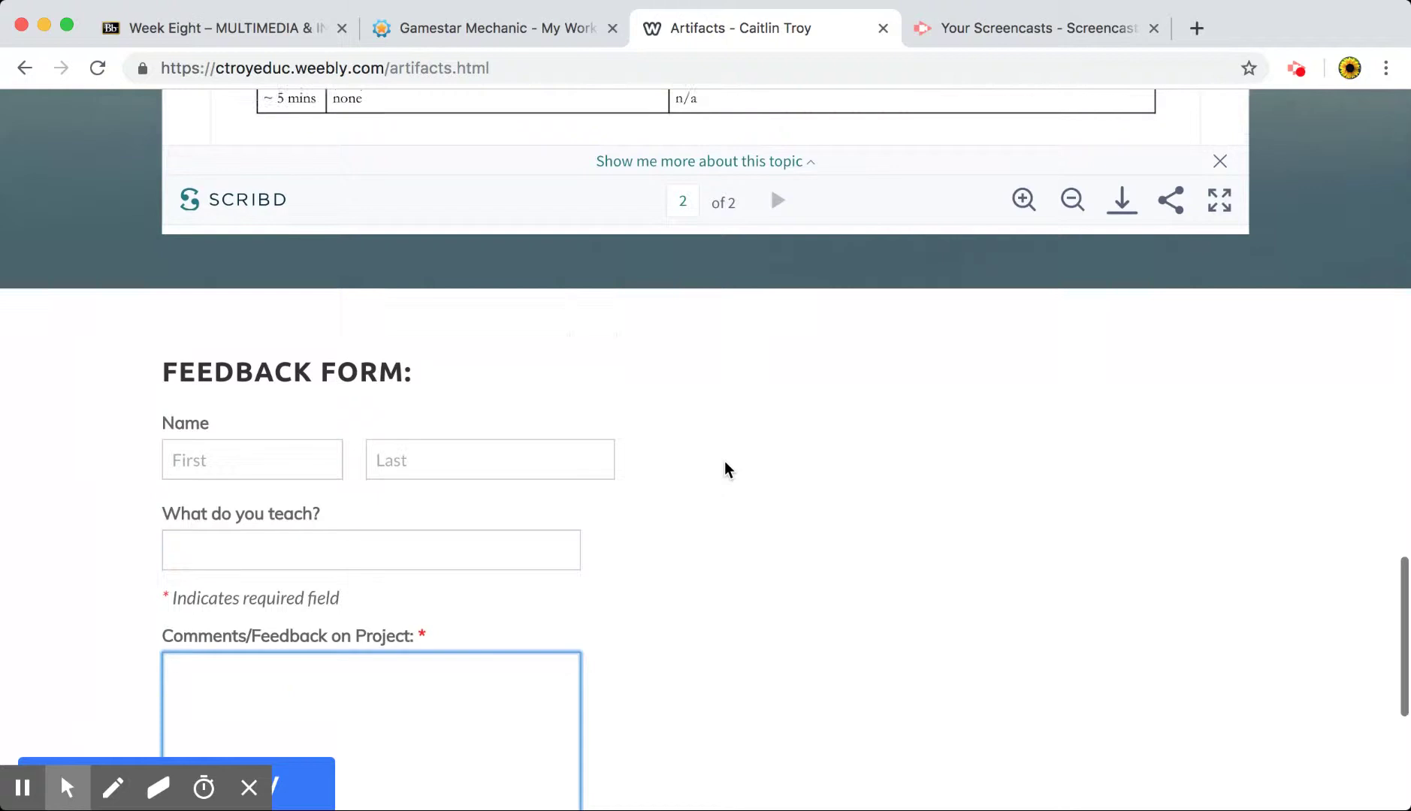
scroll(724, 469, "up", 8)
scroll(714, 304, "up", 1)
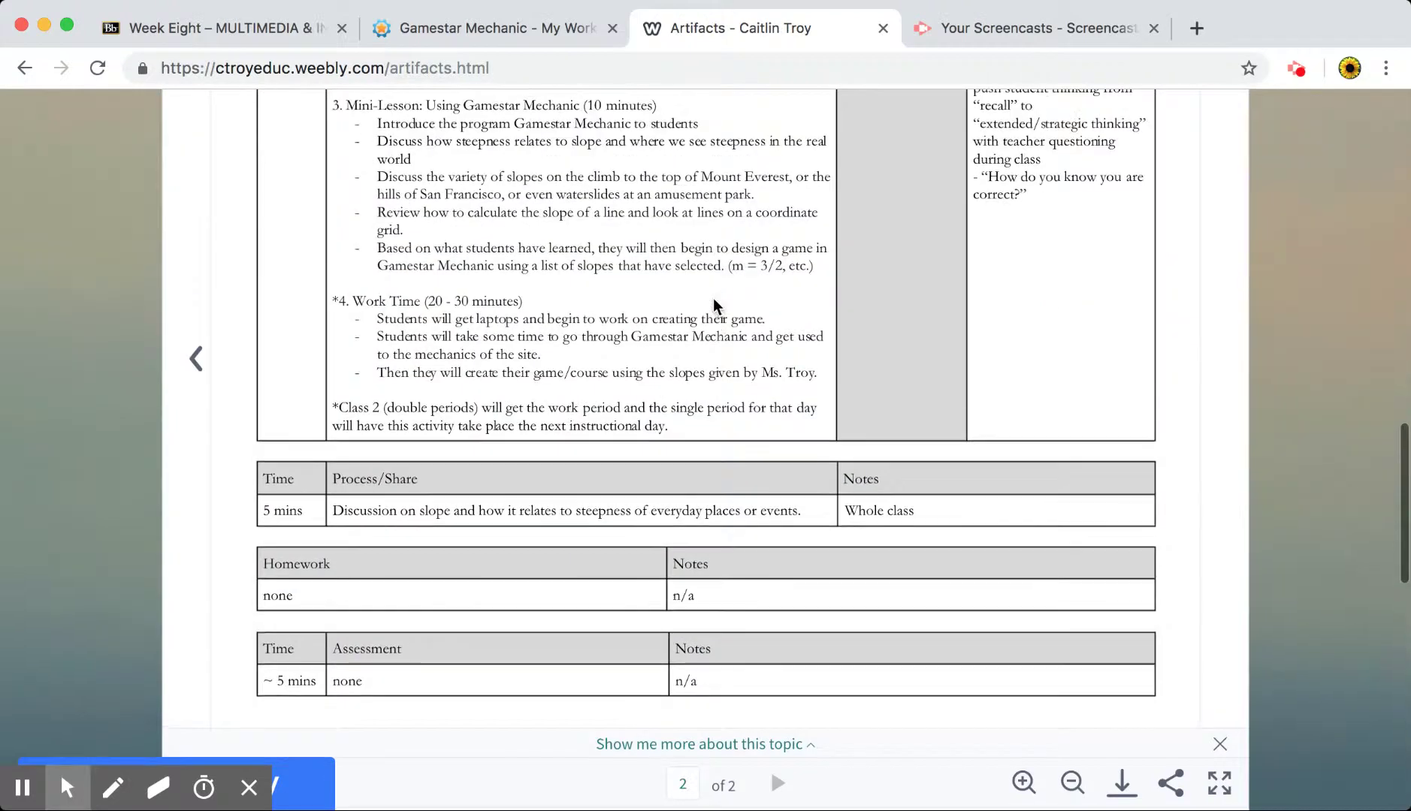
left_click(536, 33)
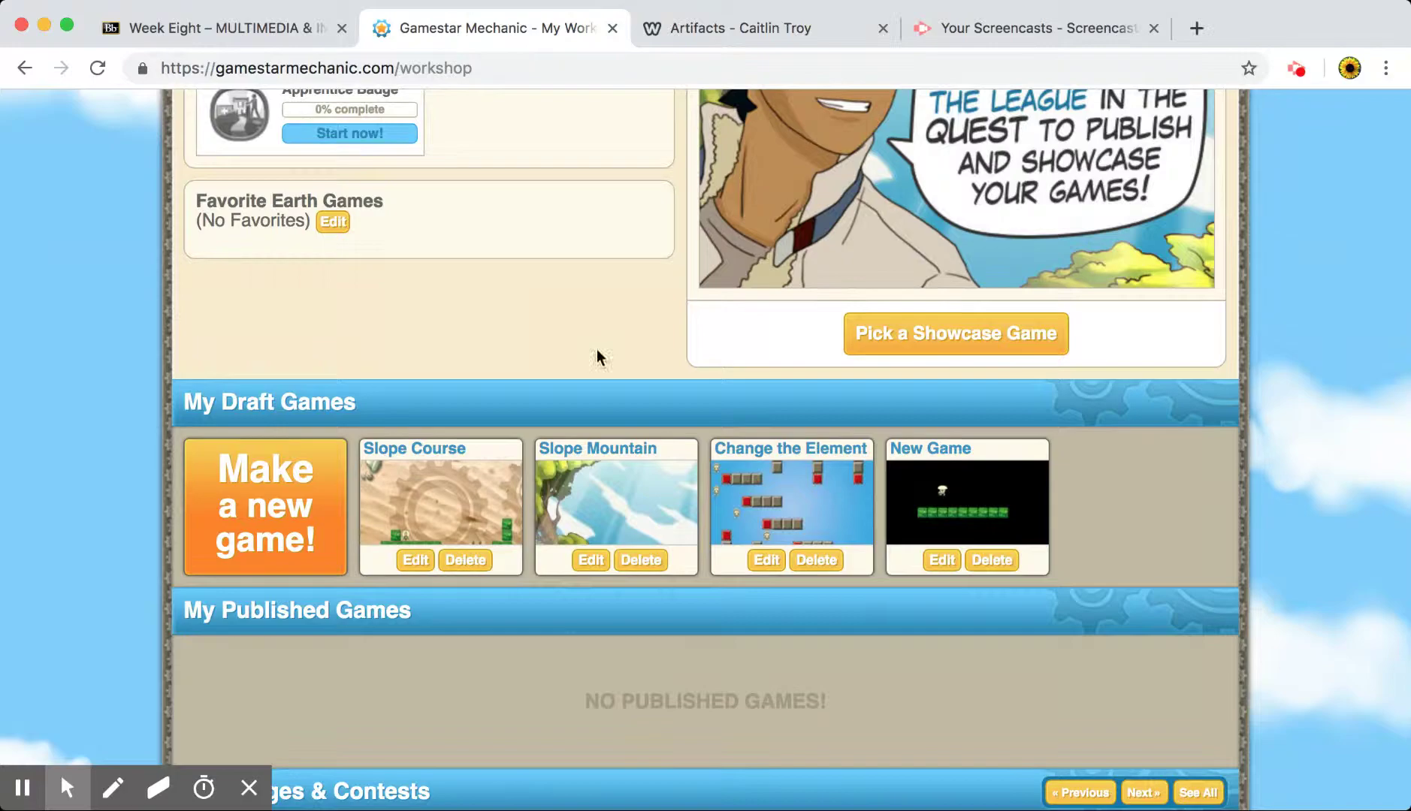
scroll(598, 356, "down", 3)
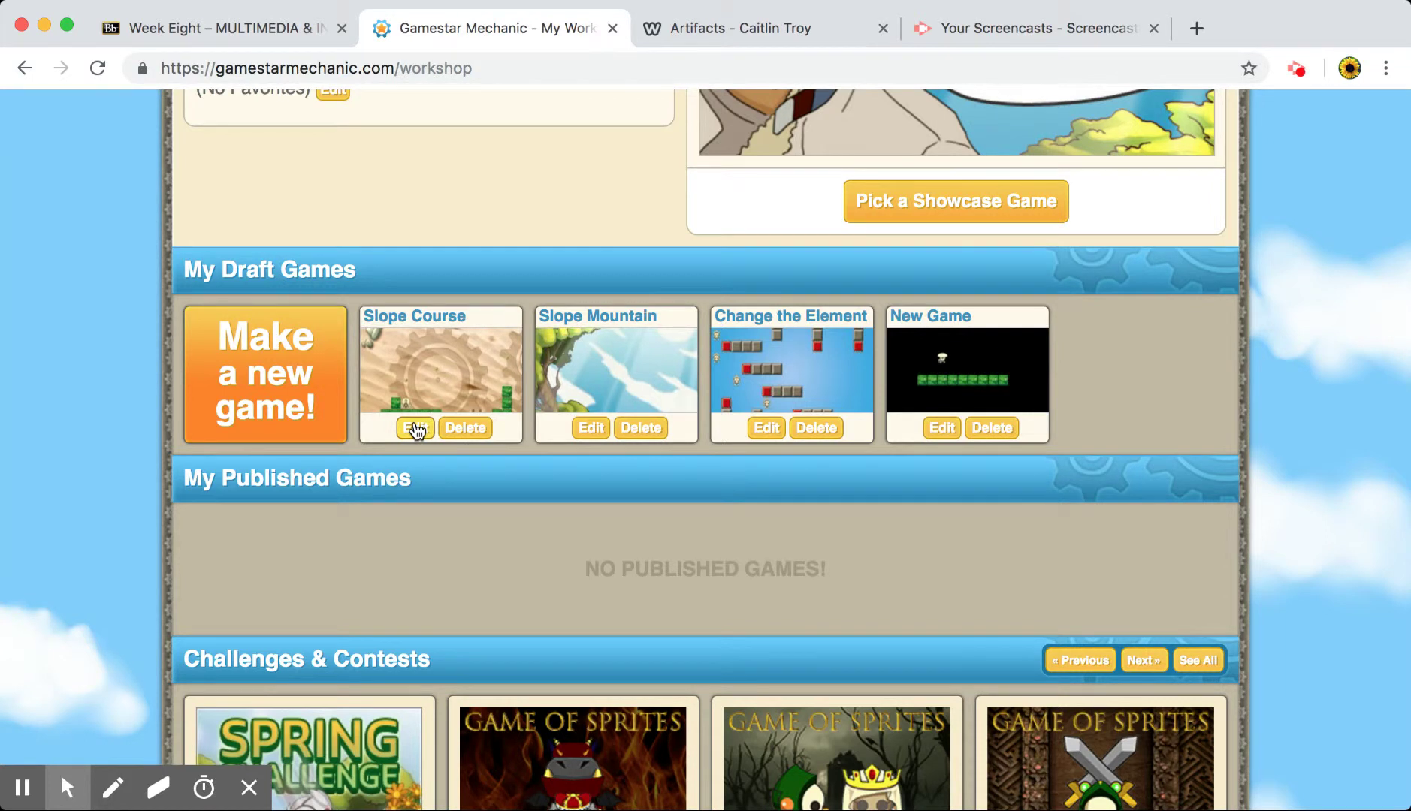
left_click(415, 428)
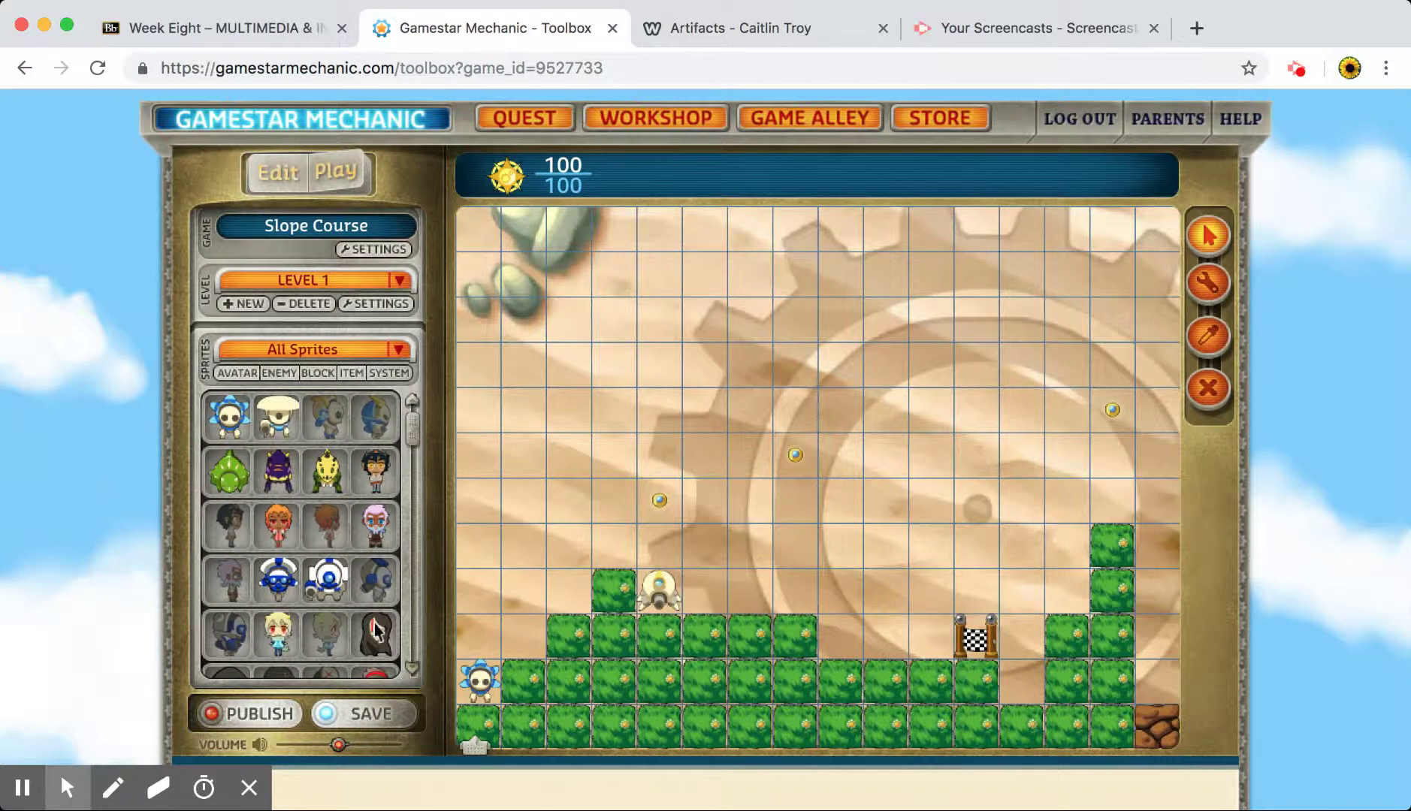
Step: Lower the game volume to its minimum in the level editor
scroll(376, 631, "down", 1)
left_click(338, 685)
left_click_drag(338, 689, 227, 695)
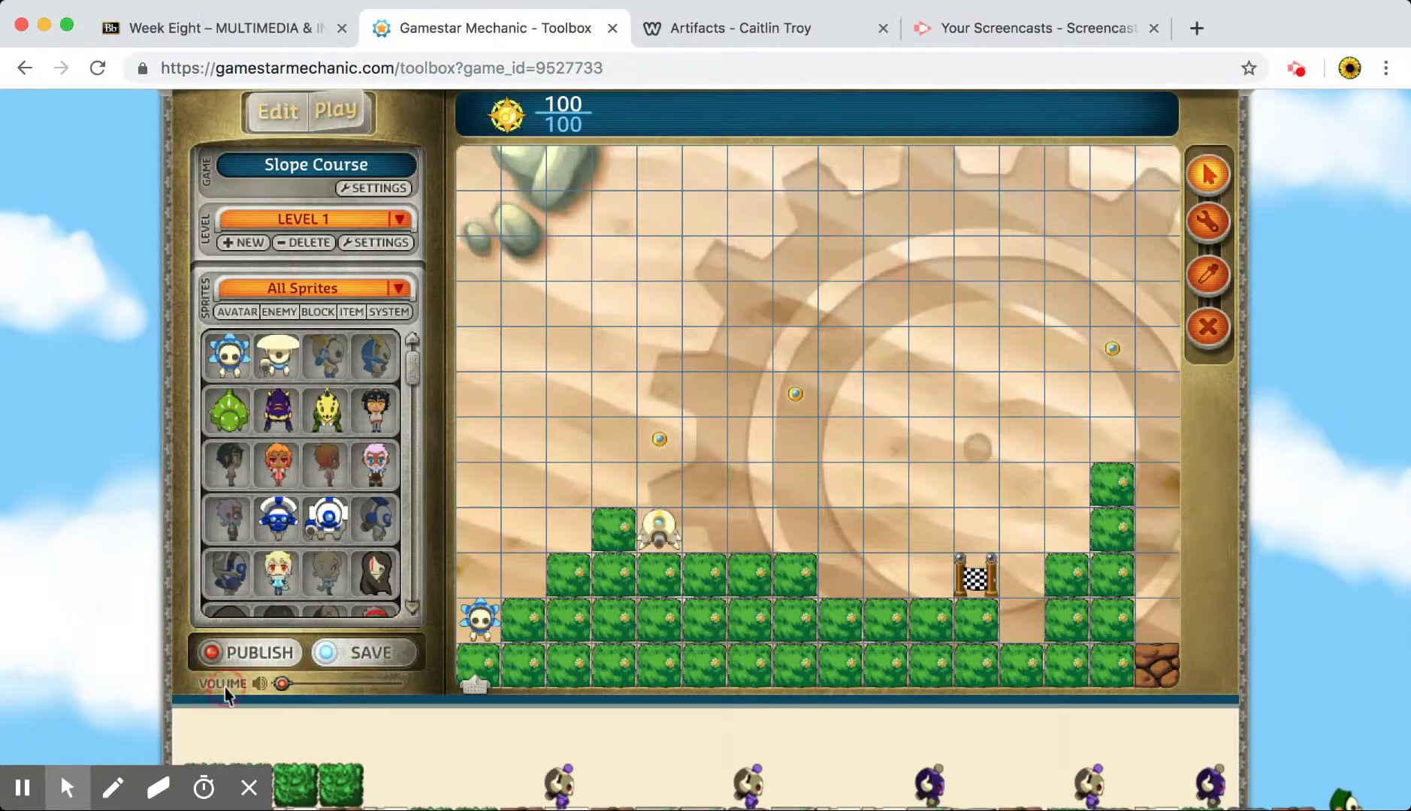
scroll(661, 474, "up", 1)
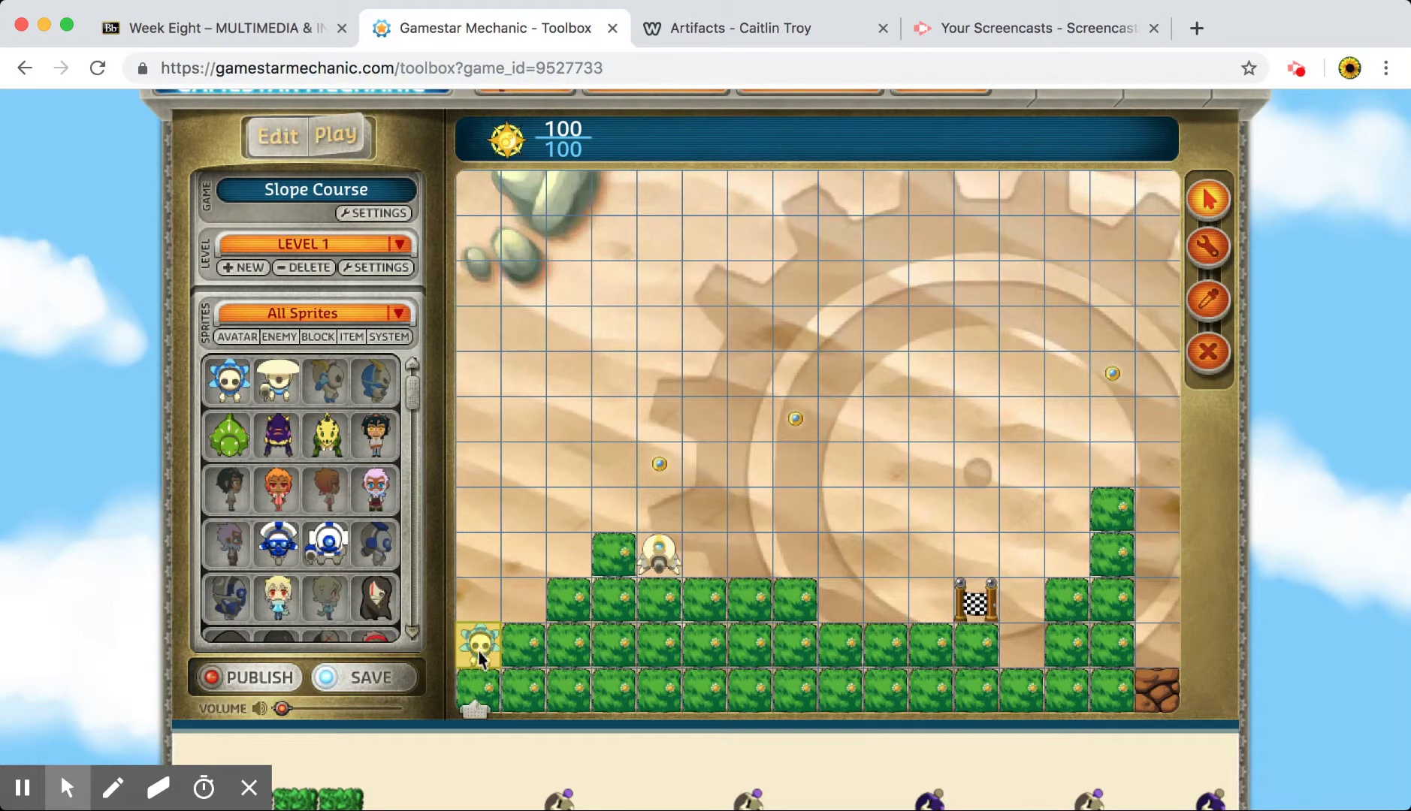
Step: Examine the Level 1 layout from the avatar's starting point to the goal at the far end, and return to the start
left_click_drag(475, 710, 451, 690)
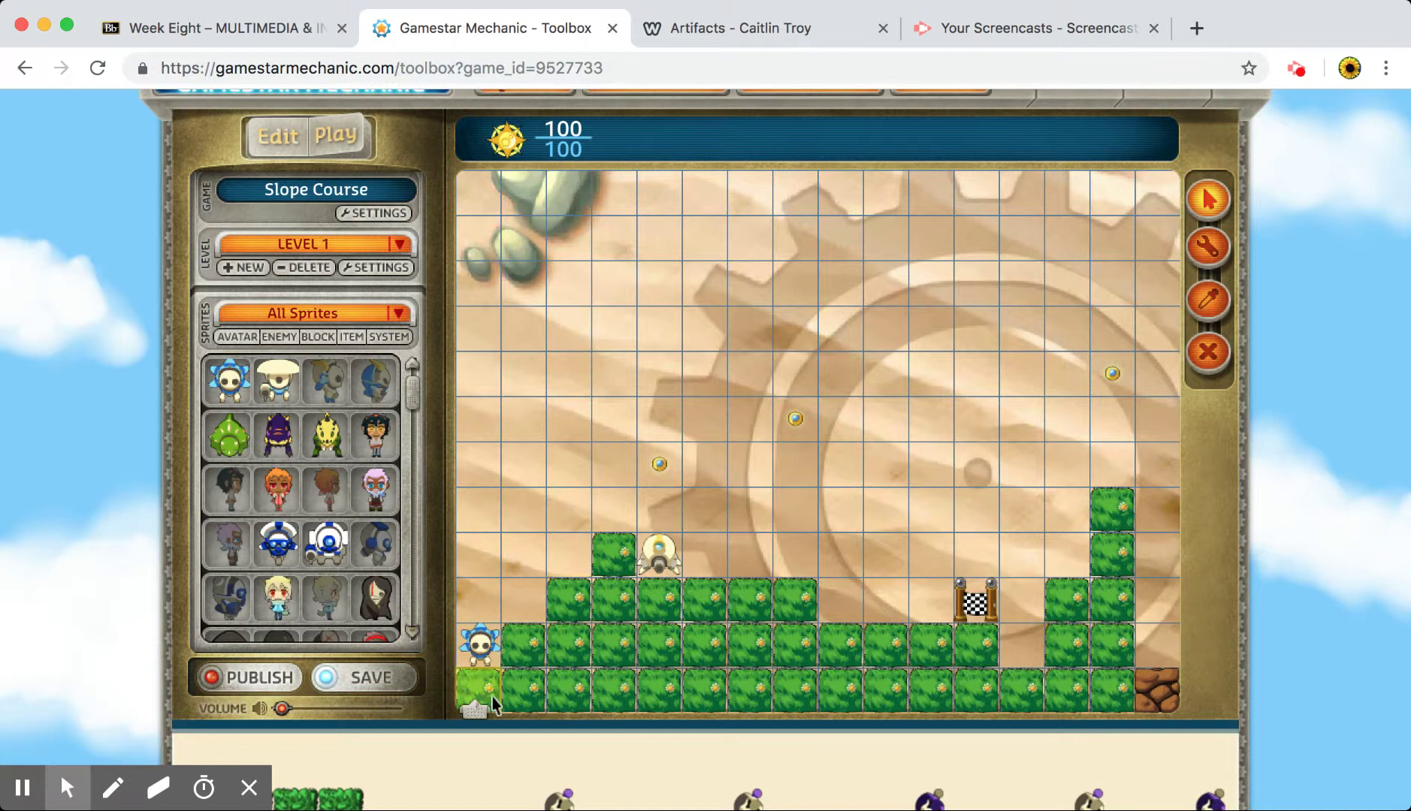
left_click_drag(477, 709, 573, 706)
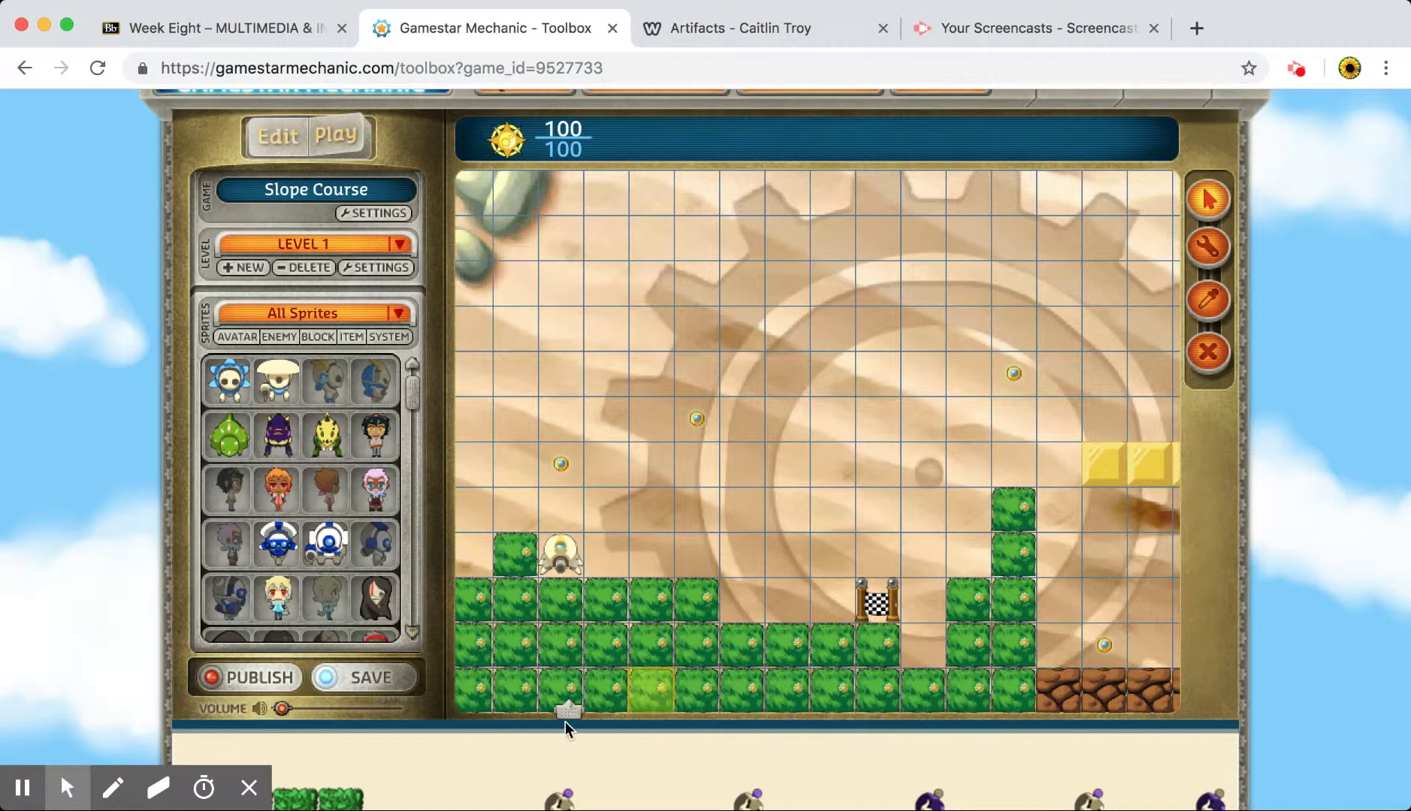
left_click_drag(567, 710, 855, 710)
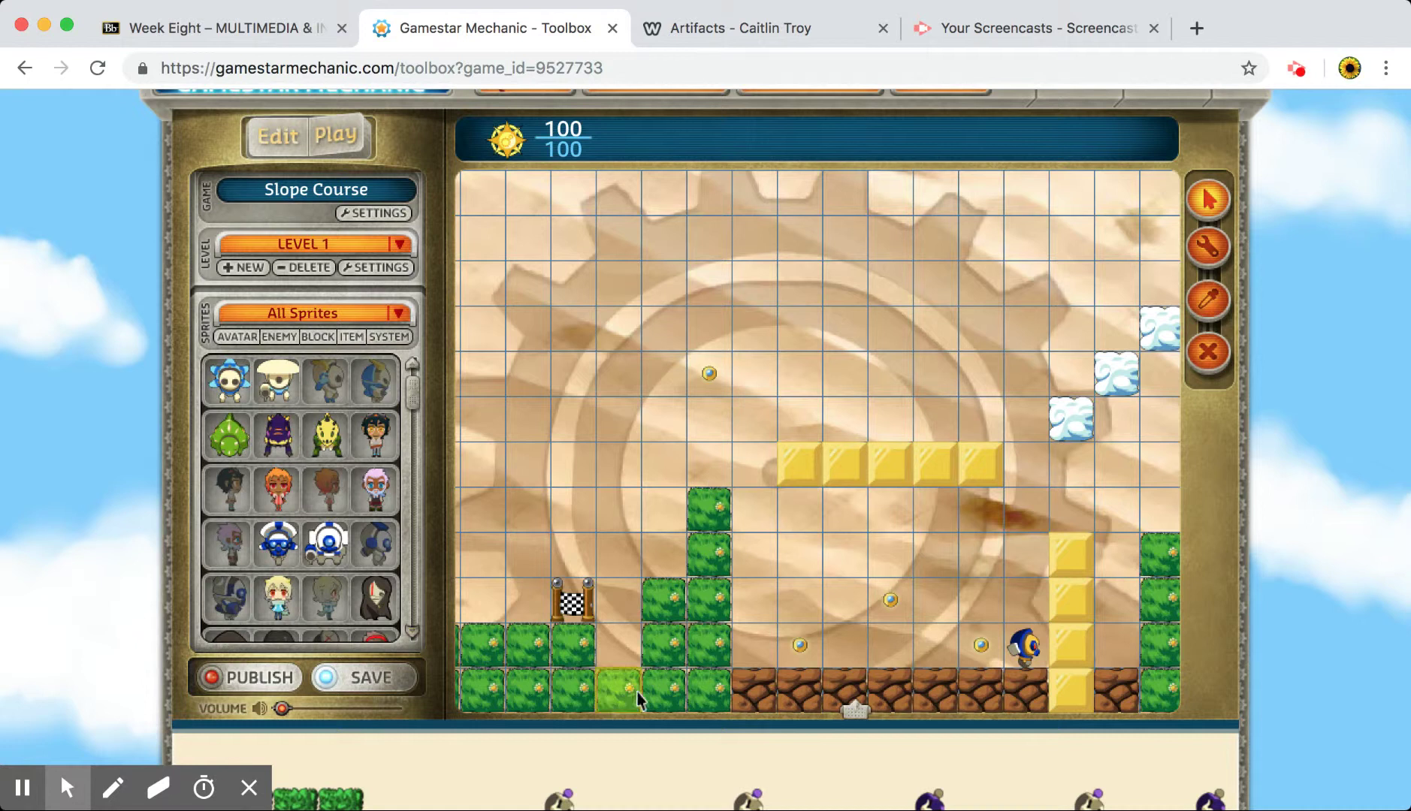
left_click_drag(855, 710, 996, 710)
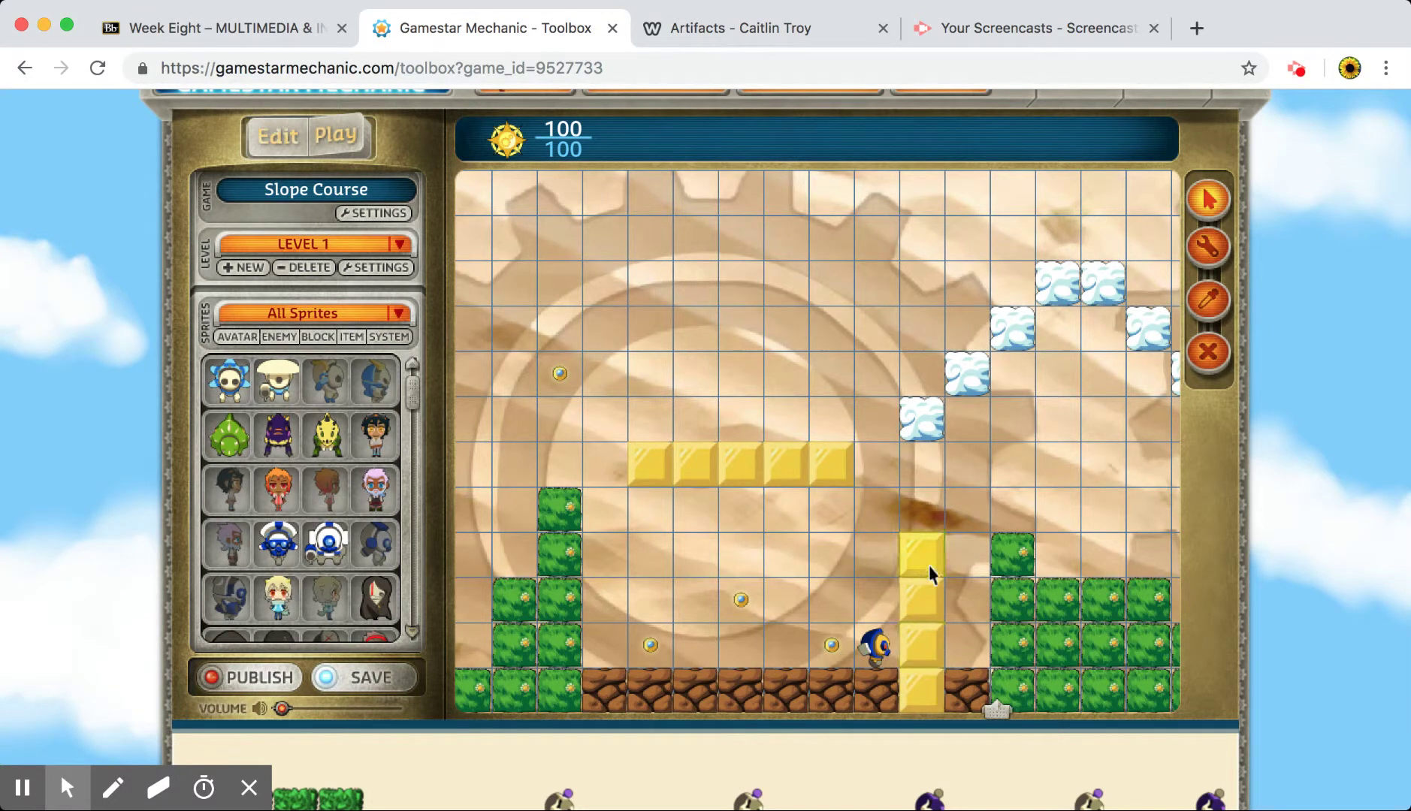
left_click_drag(985, 726, 1224, 695)
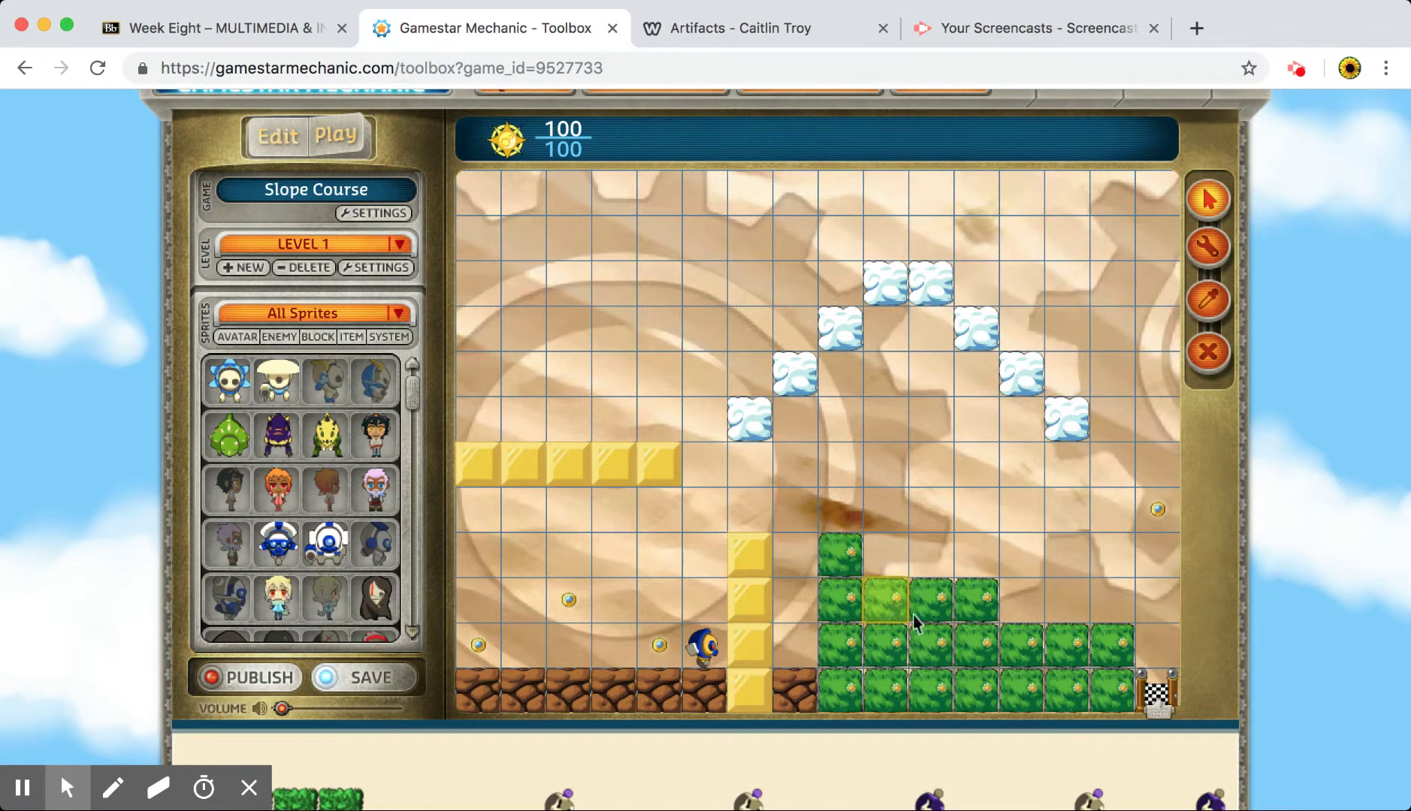
left_click(1160, 707)
left_click_drag(1160, 706, 482, 696)
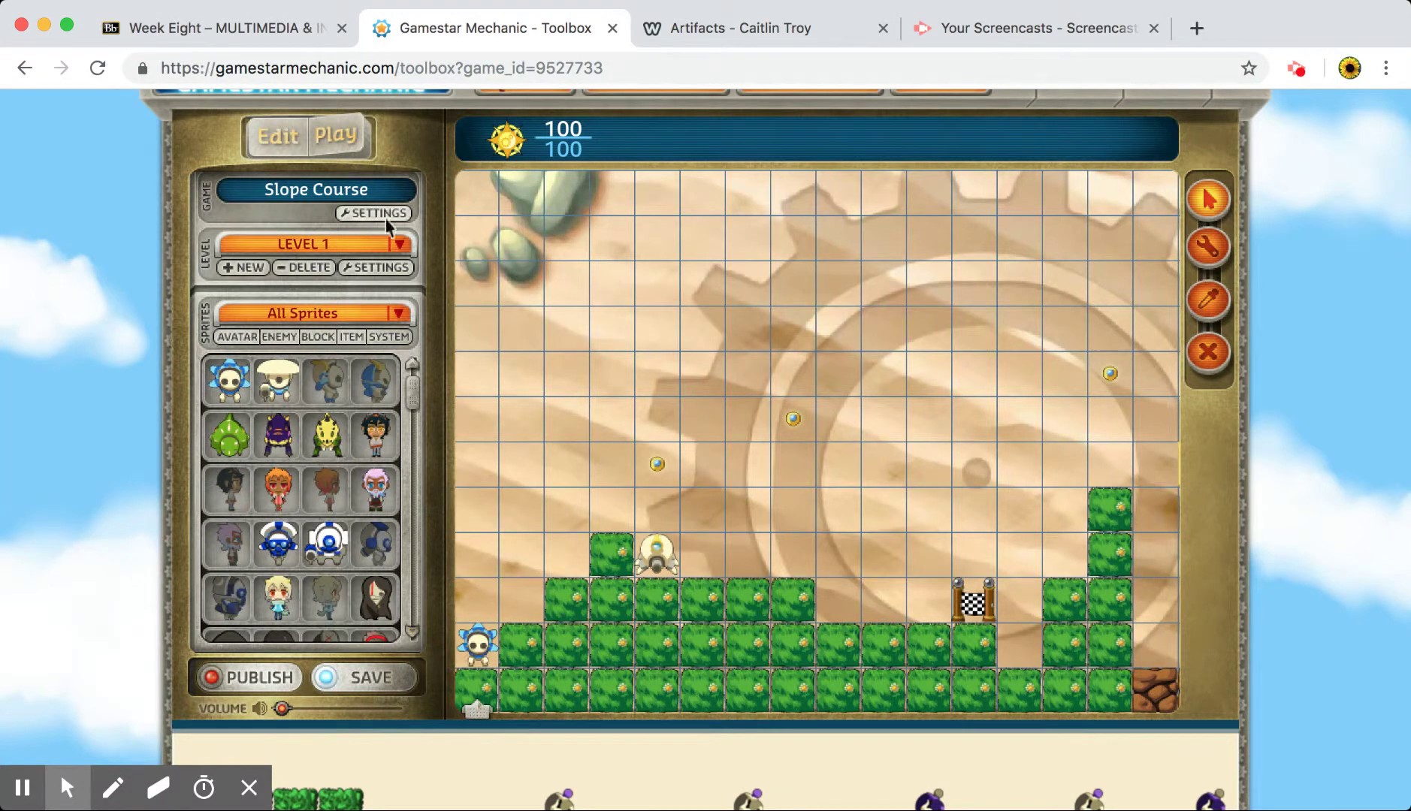
Step: Play-test Level 1 of Slope Course, guiding the avatar over the grass and yellow blocks towards the final goal
left_click(345, 150)
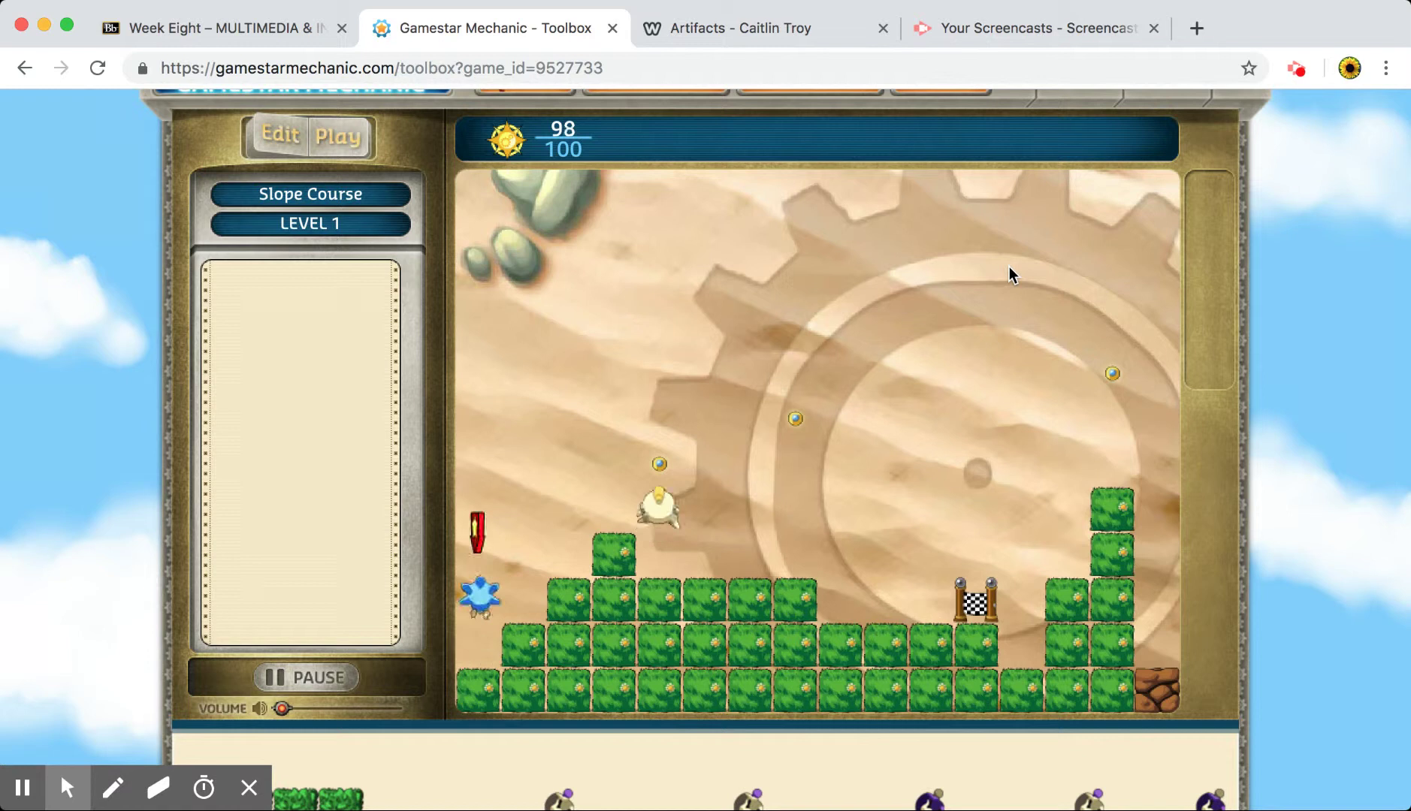
key("Right")
key("Up")
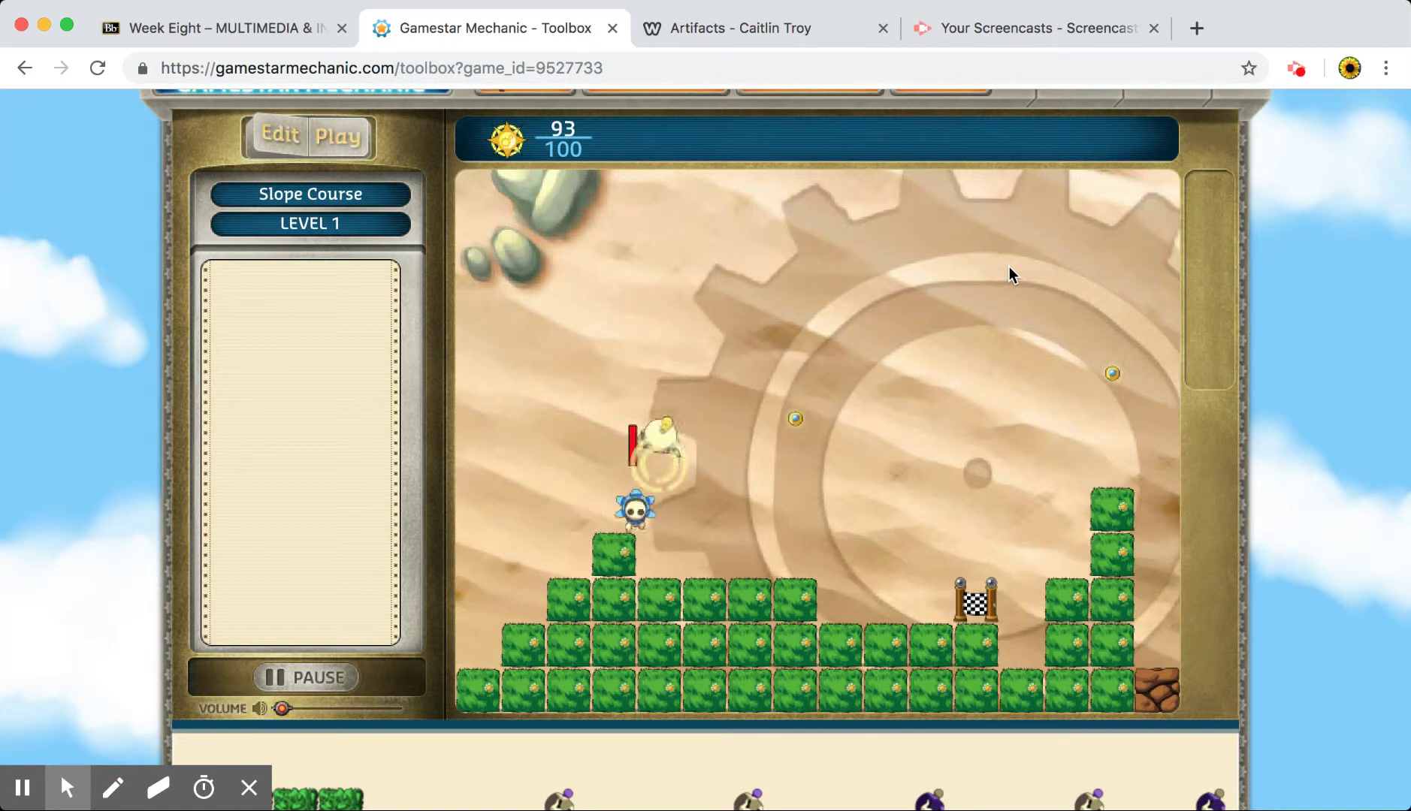
key("Right")
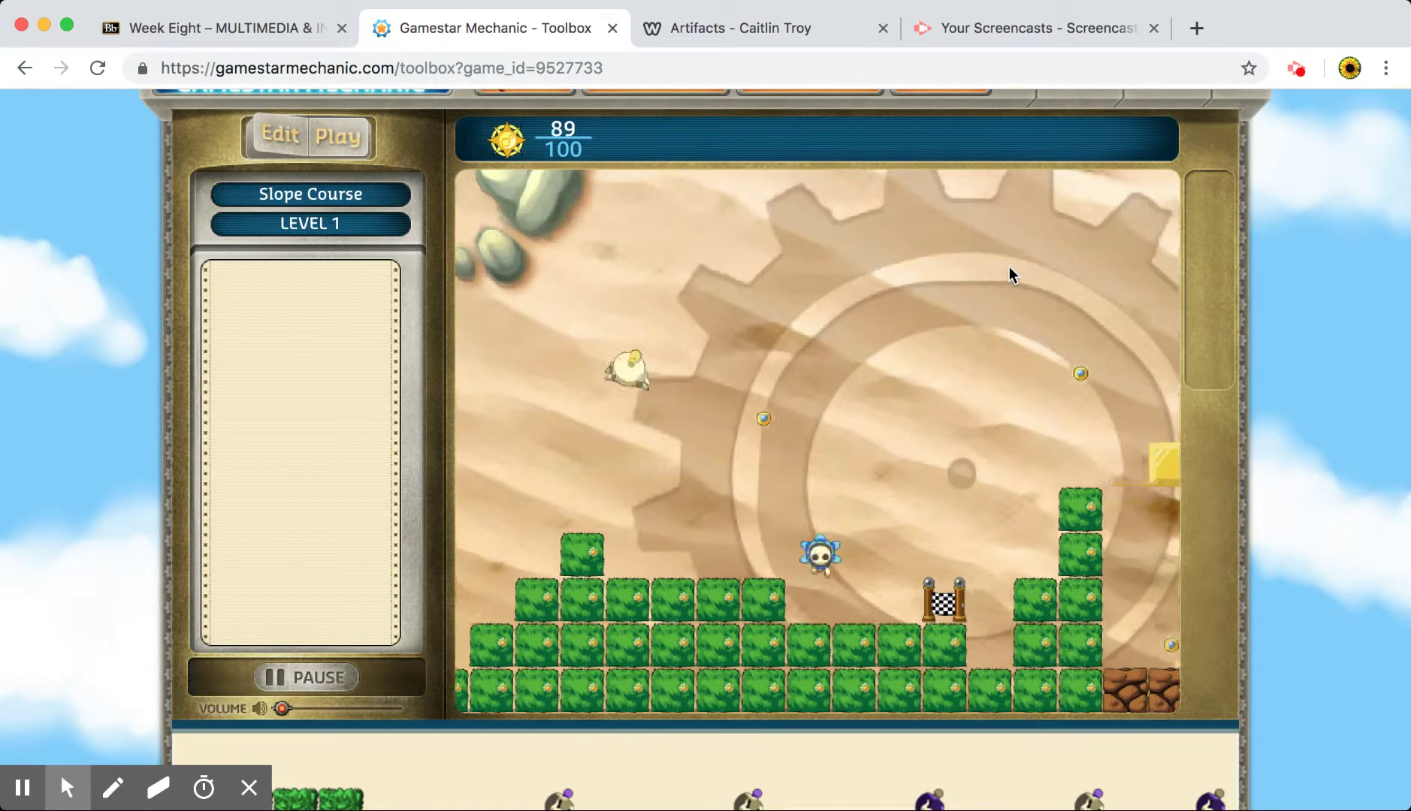
key("Right")
key("Up")
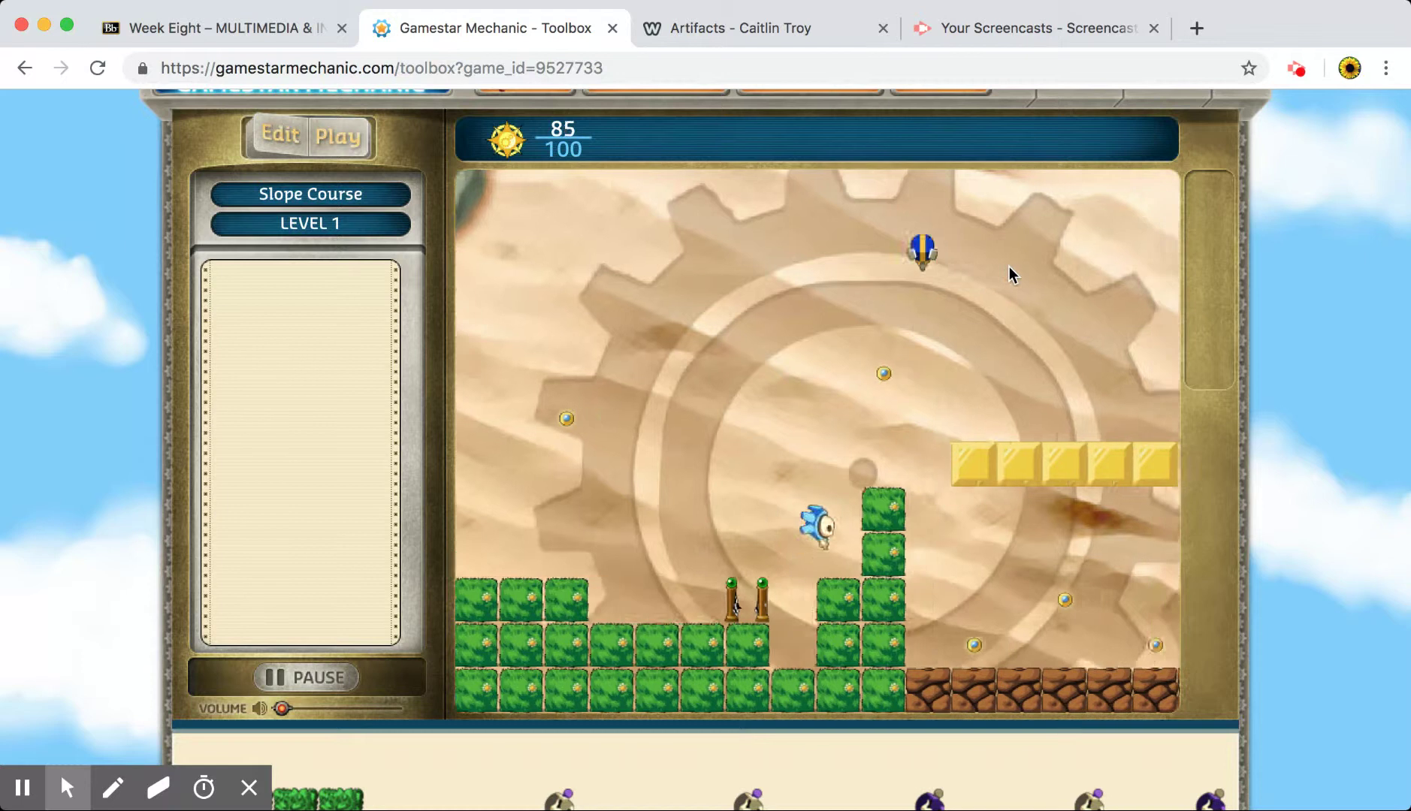
key("Up")
key("Right")
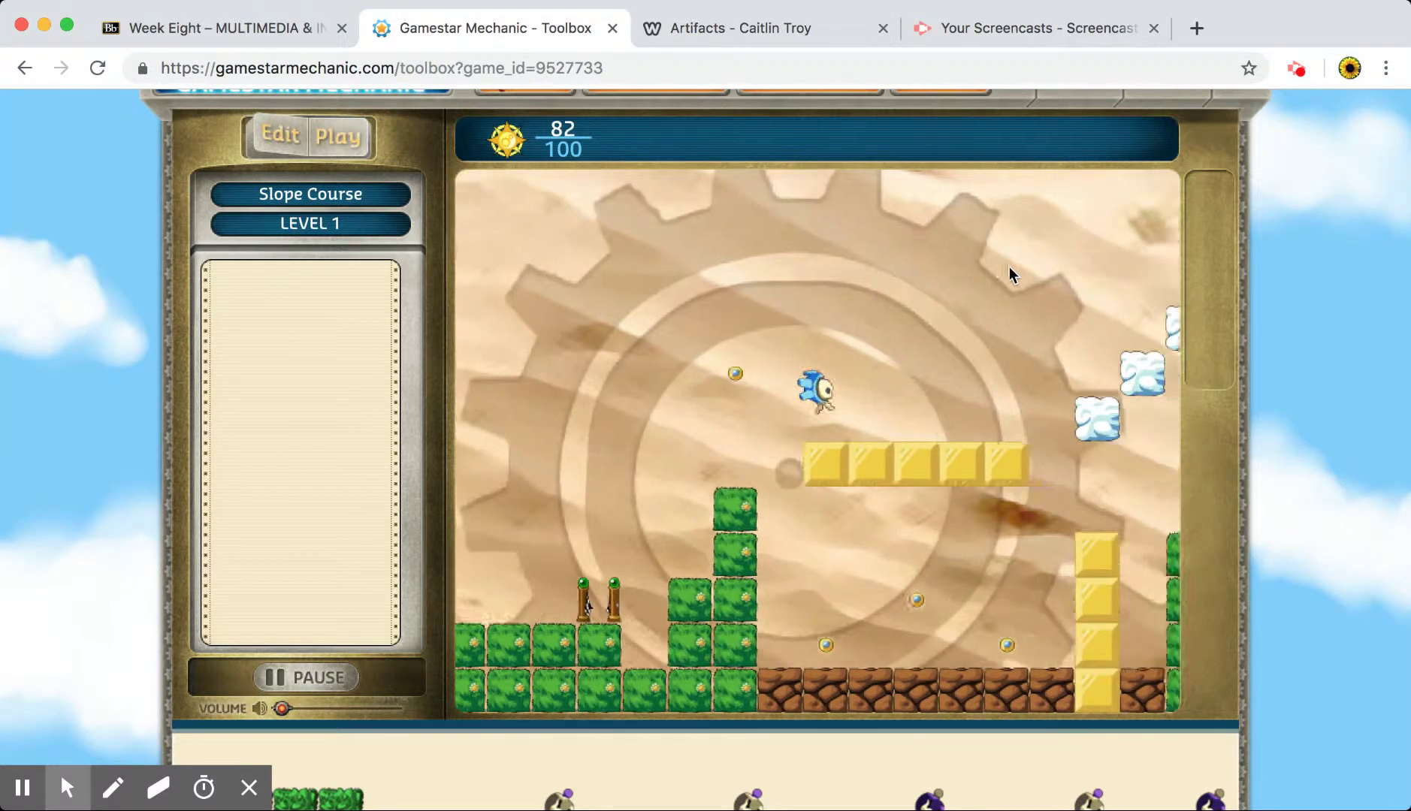
key("Right")
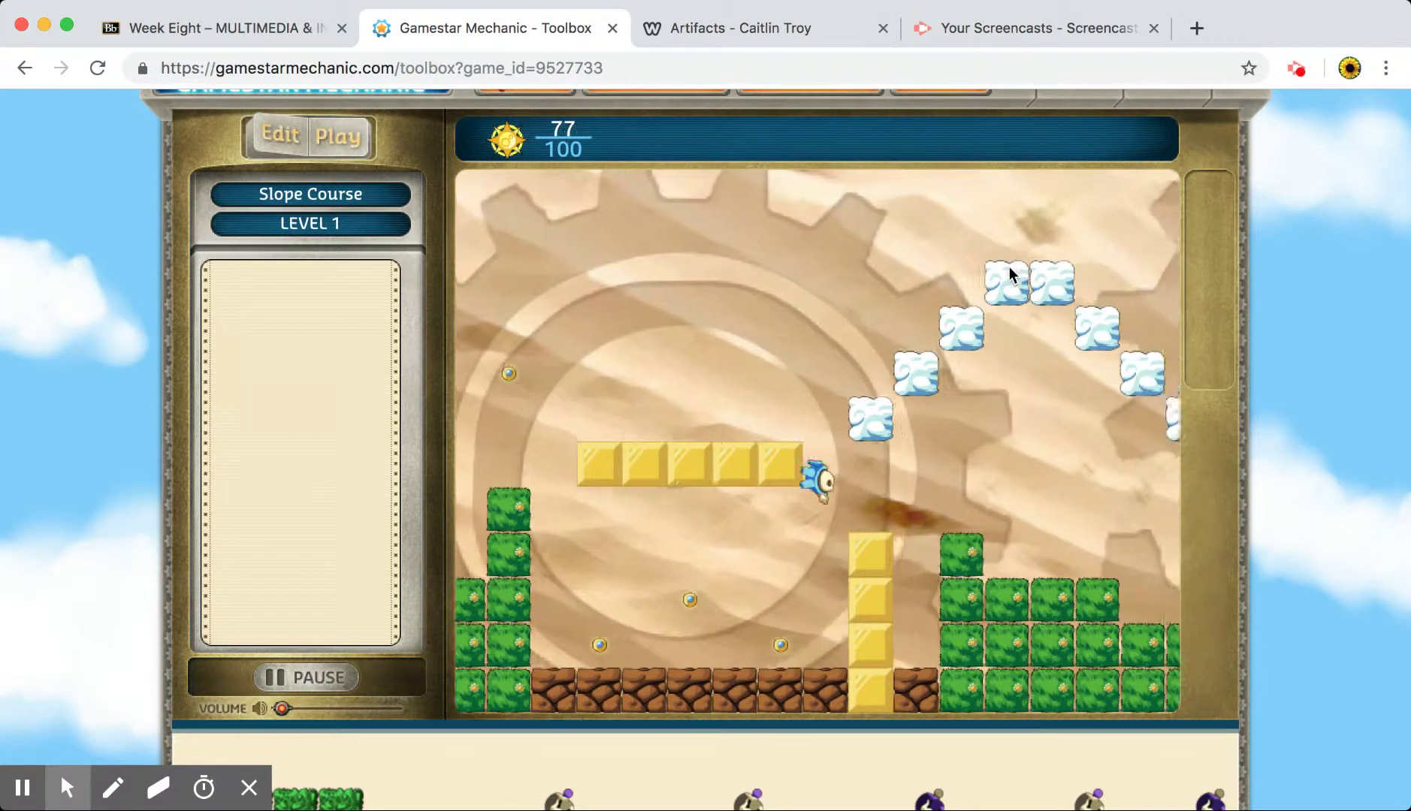
key("Right")
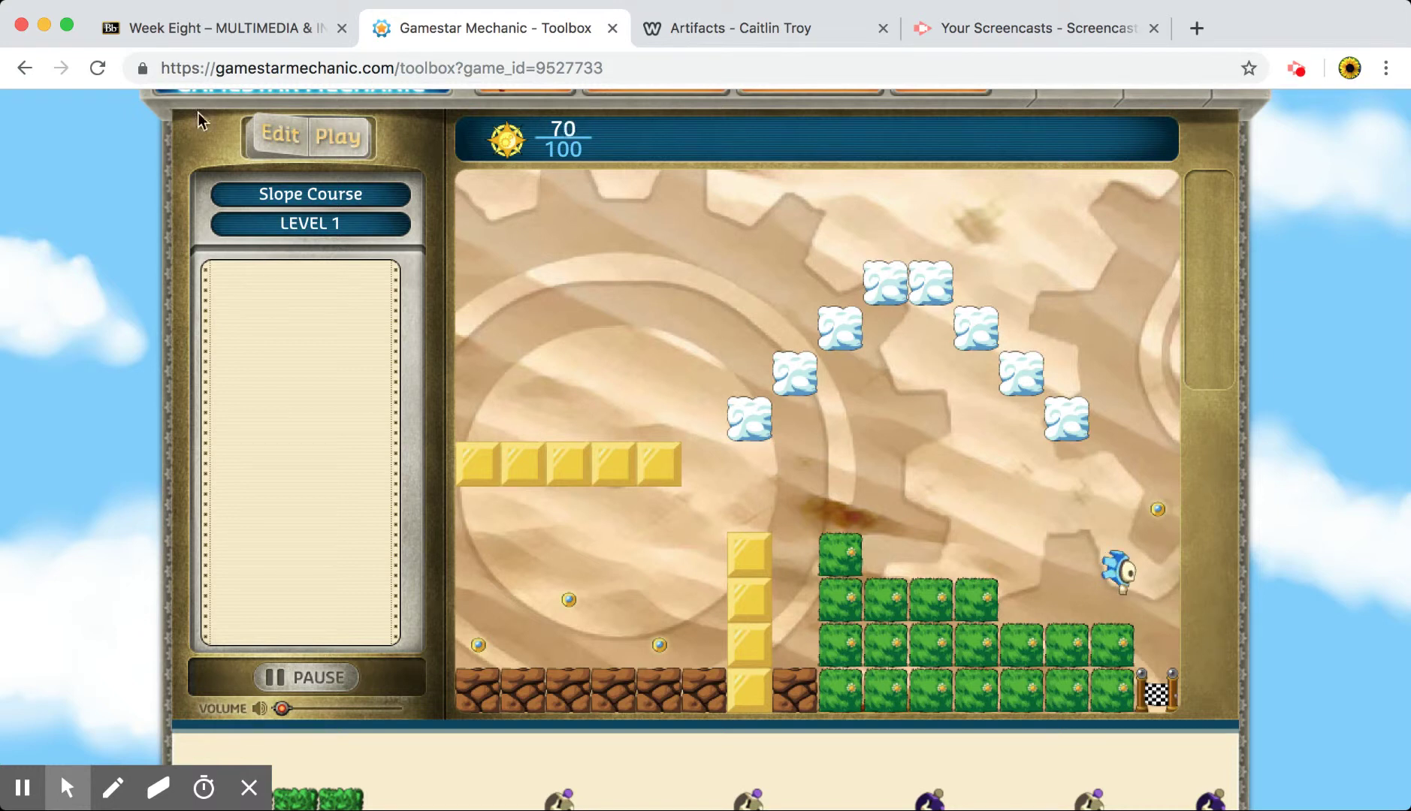
Step: End the Level 1 play test and return to edit mode
left_click(271, 124)
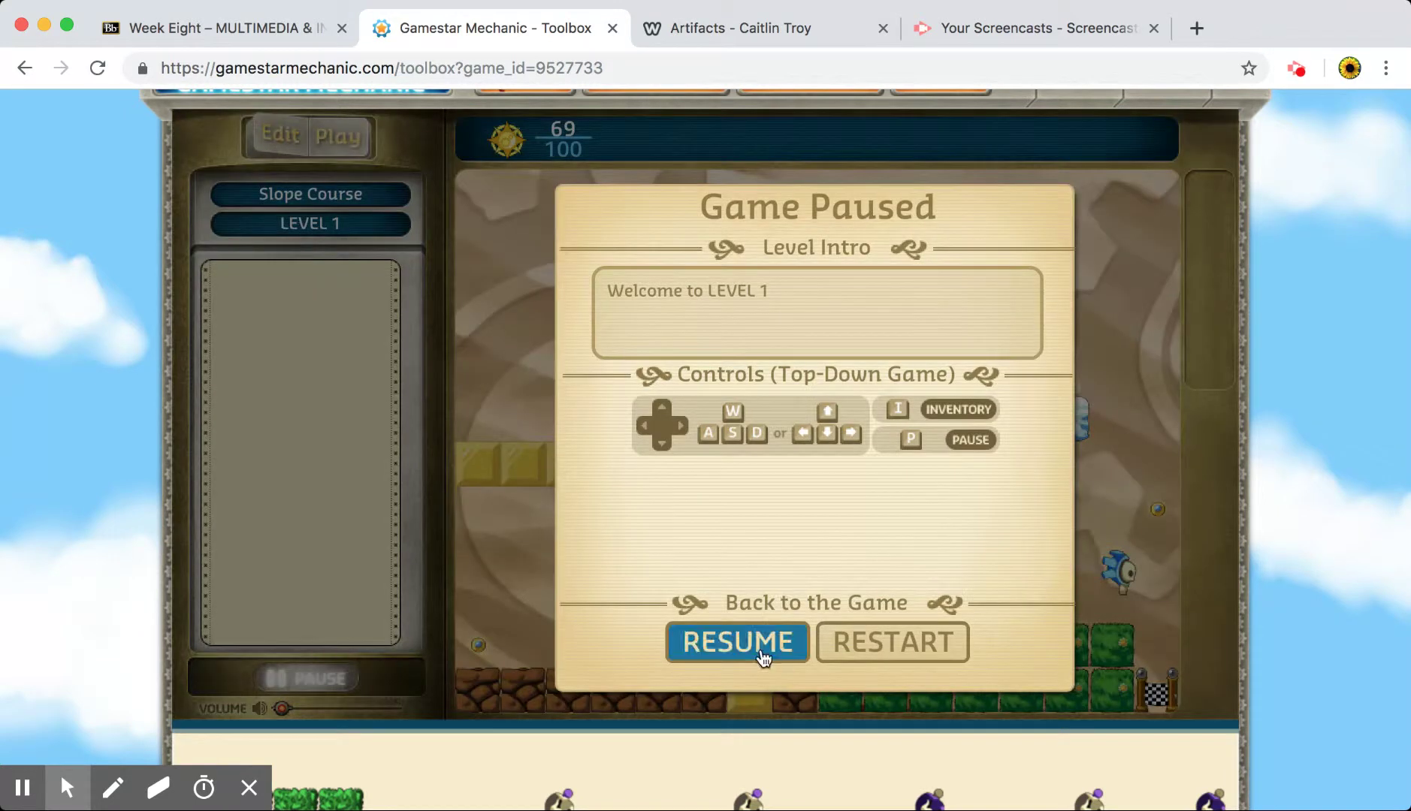
left_click(765, 653)
left_click(330, 680)
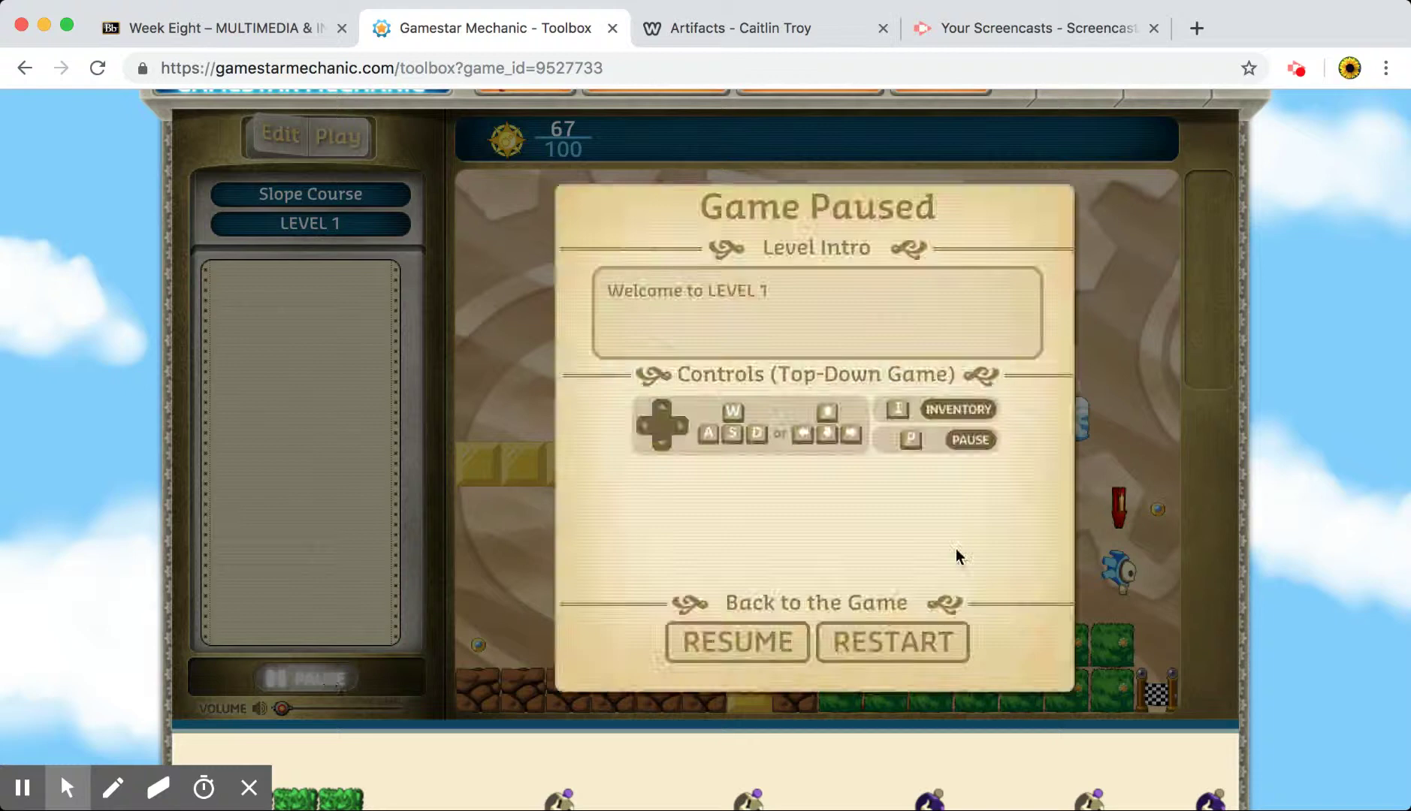
left_click(738, 644)
left_click(288, 157)
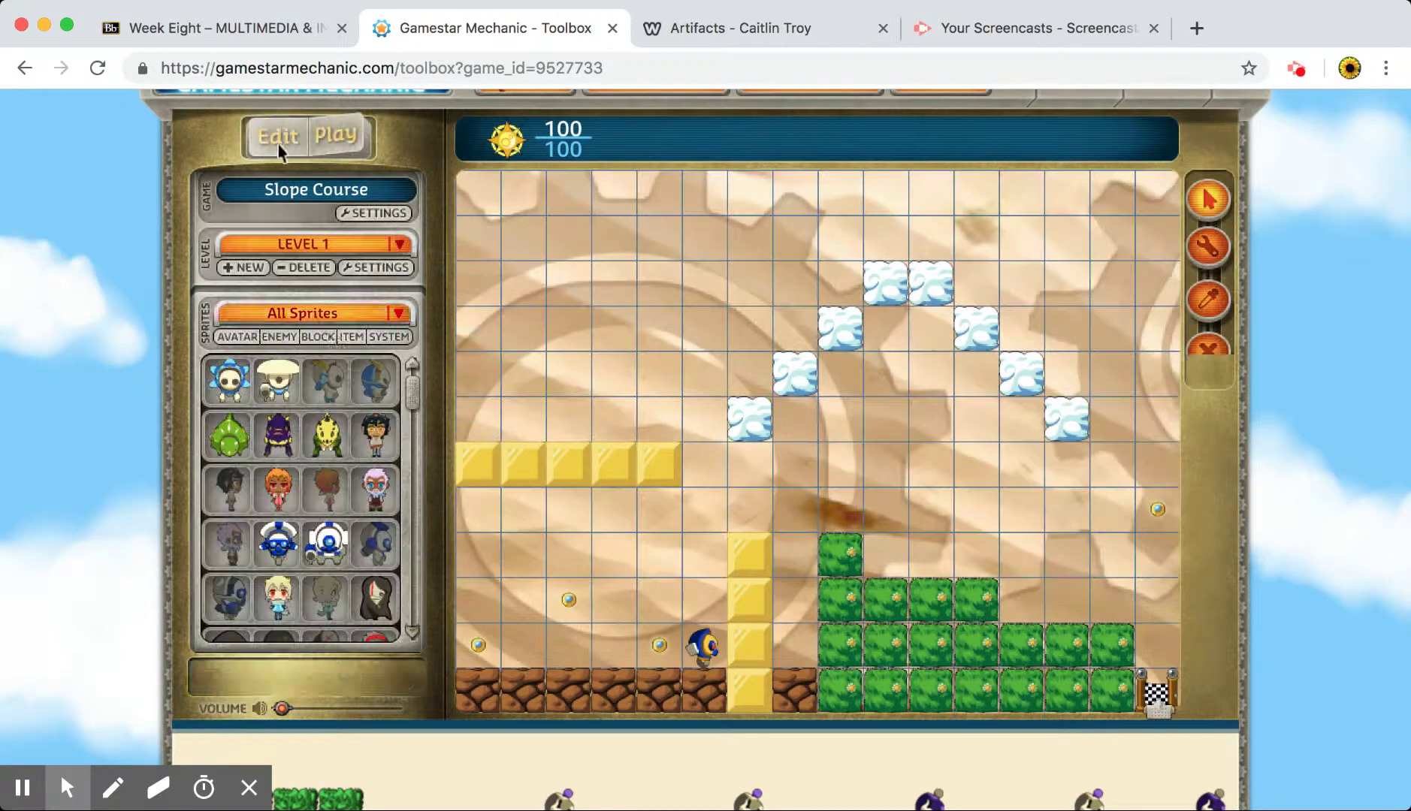
Step: Open Level 2 and review the settings of the text message block in the avatar's row, closing them without saving
left_click(398, 244)
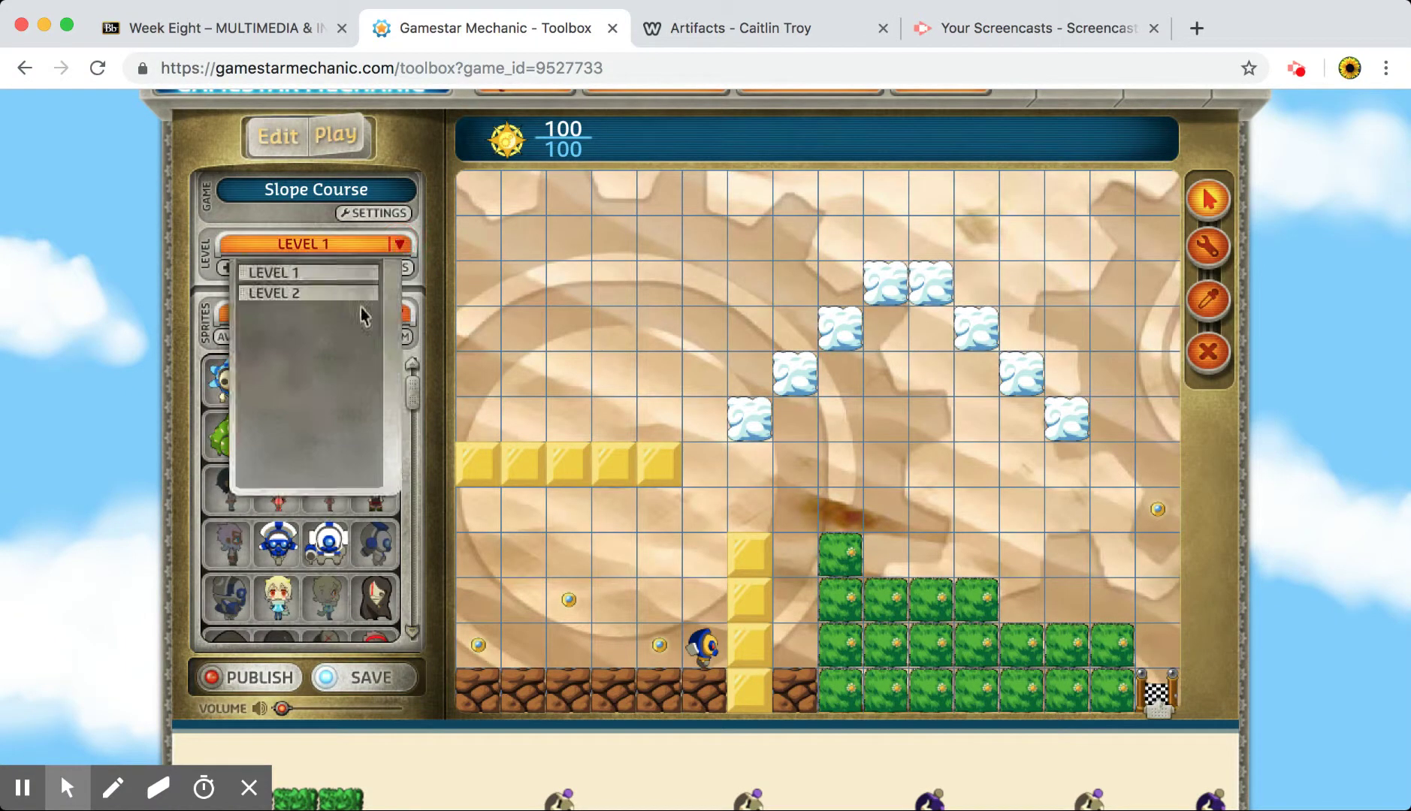
left_click(345, 295)
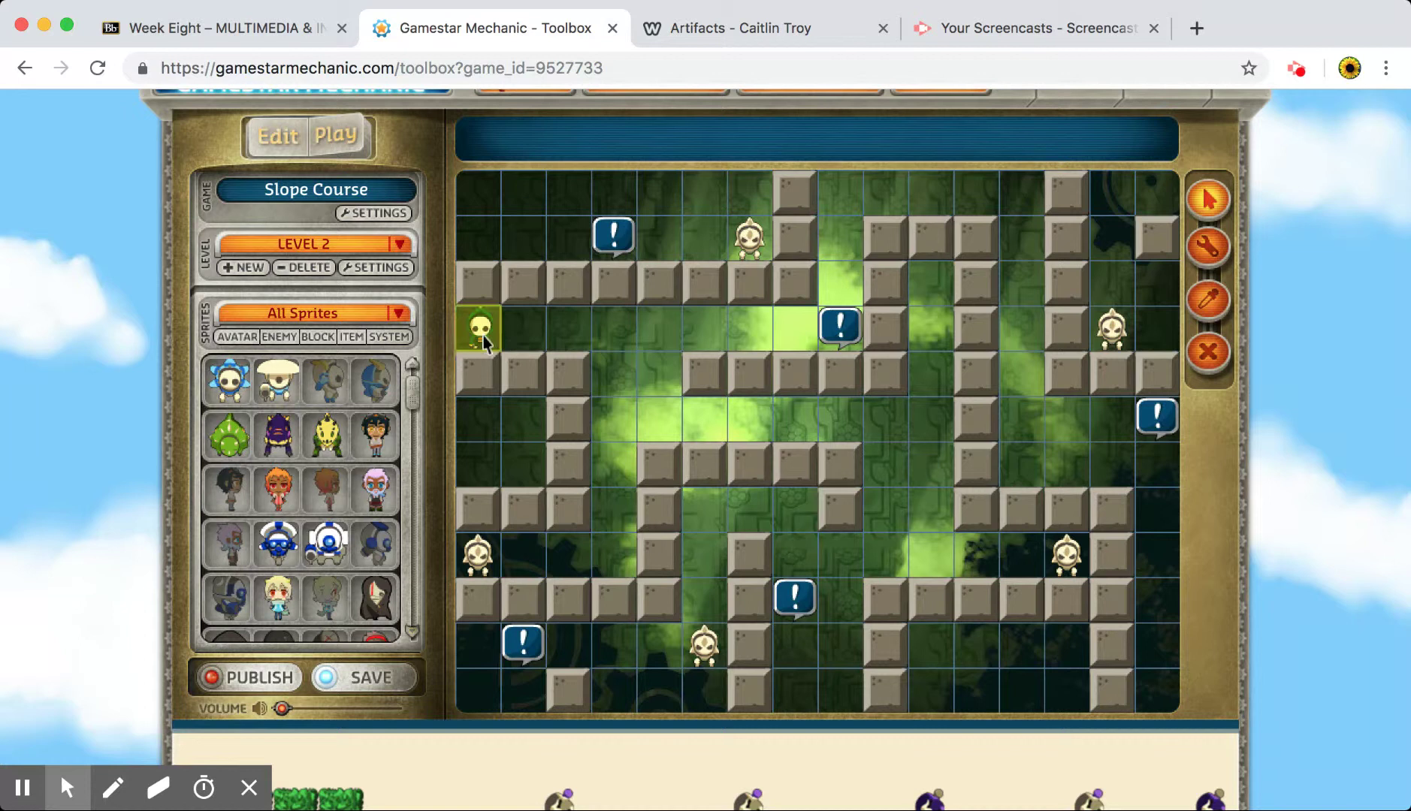
double_click(839, 325)
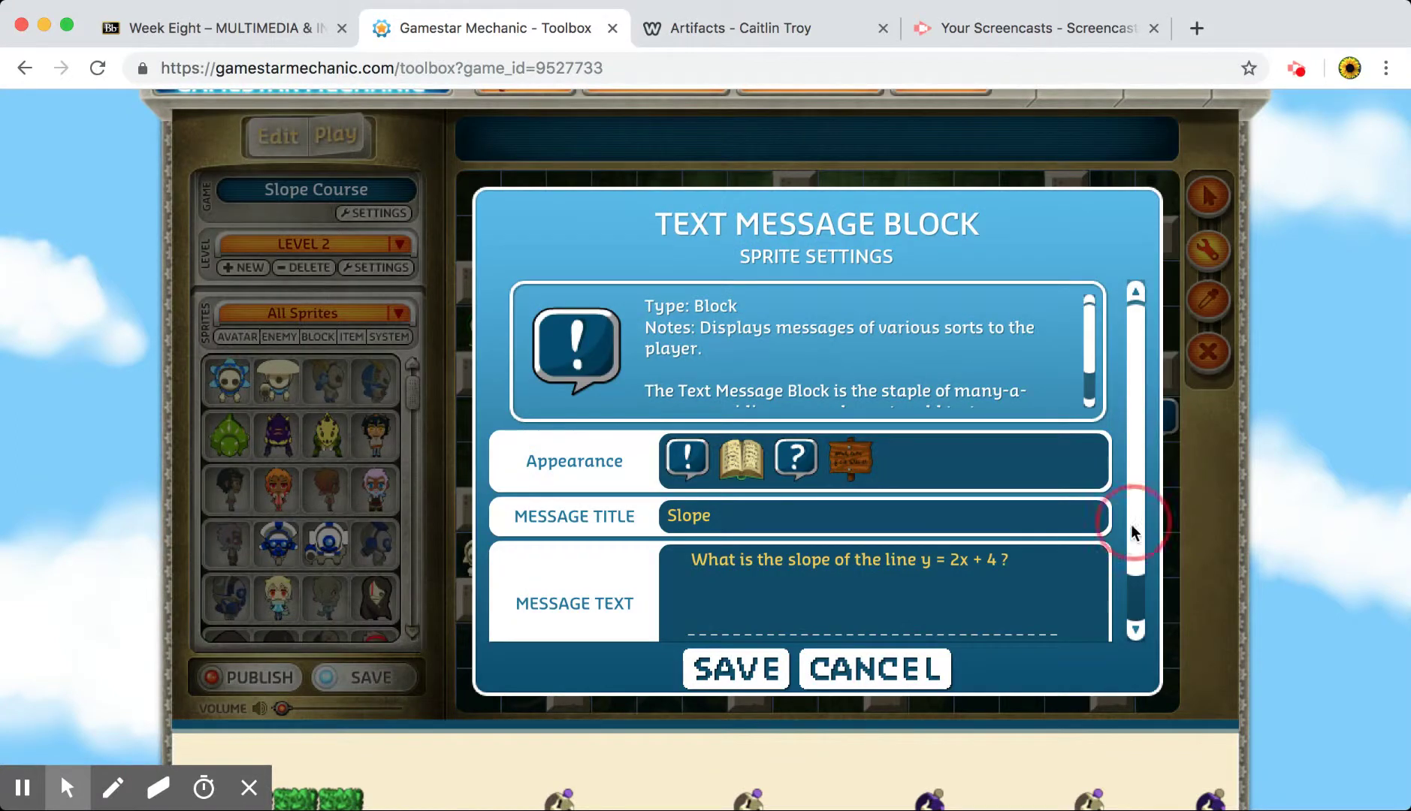
left_click_drag(1132, 529, 1132, 570)
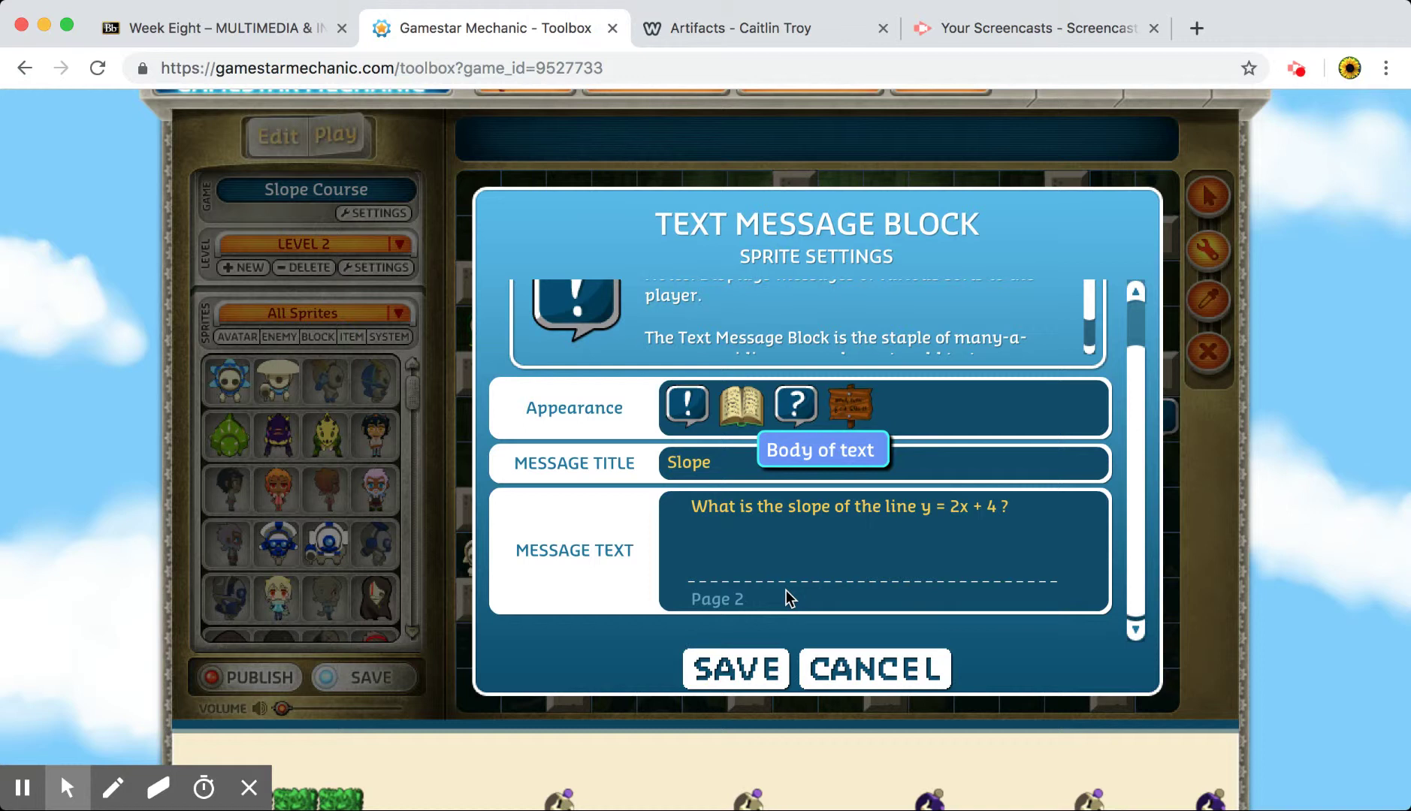
left_click(935, 669)
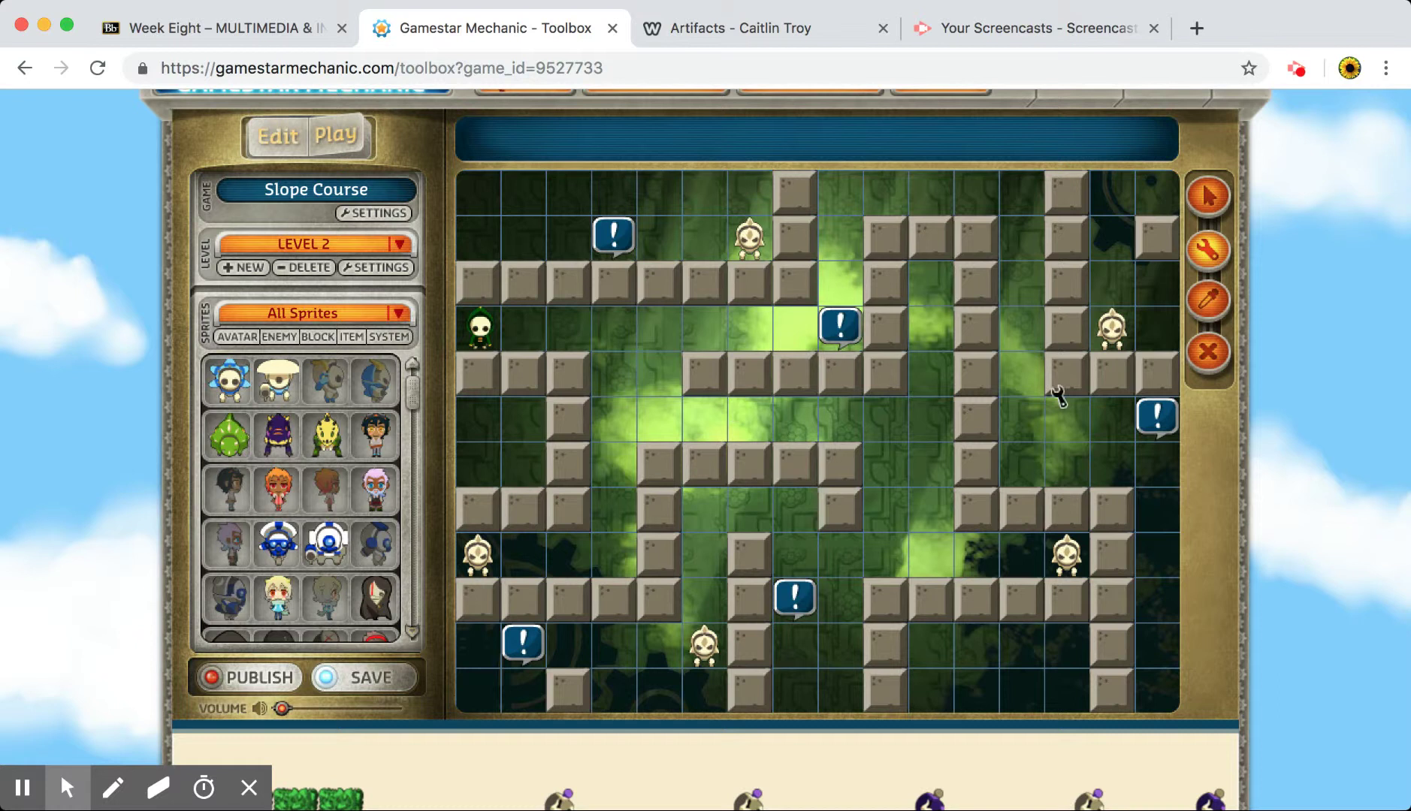
Step: Play-test Level 2, guiding the avatar through the maze to the message block in the lower middle, and dismiss its slope question
left_click(333, 150)
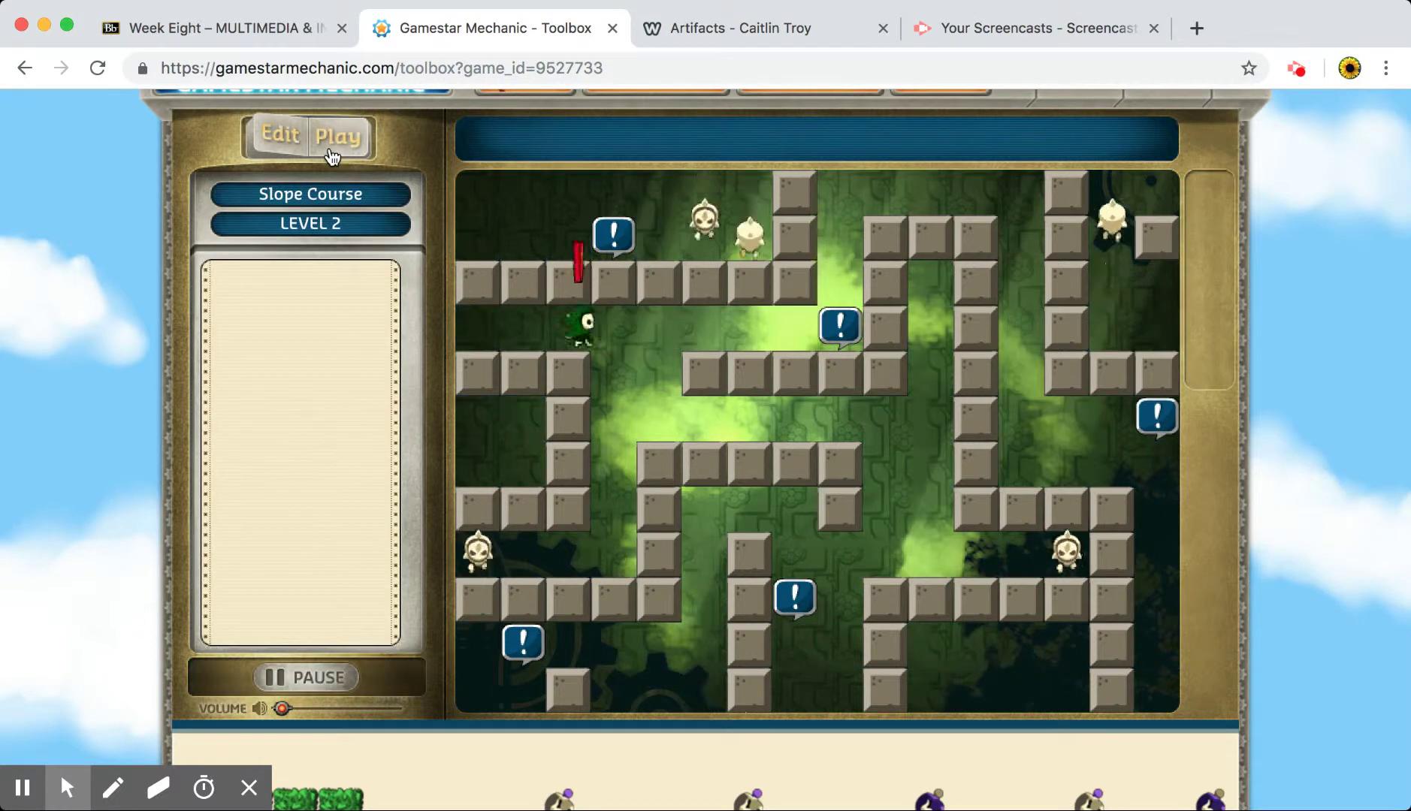
key("Right")
key("Left")
key("Down")
key("Right")
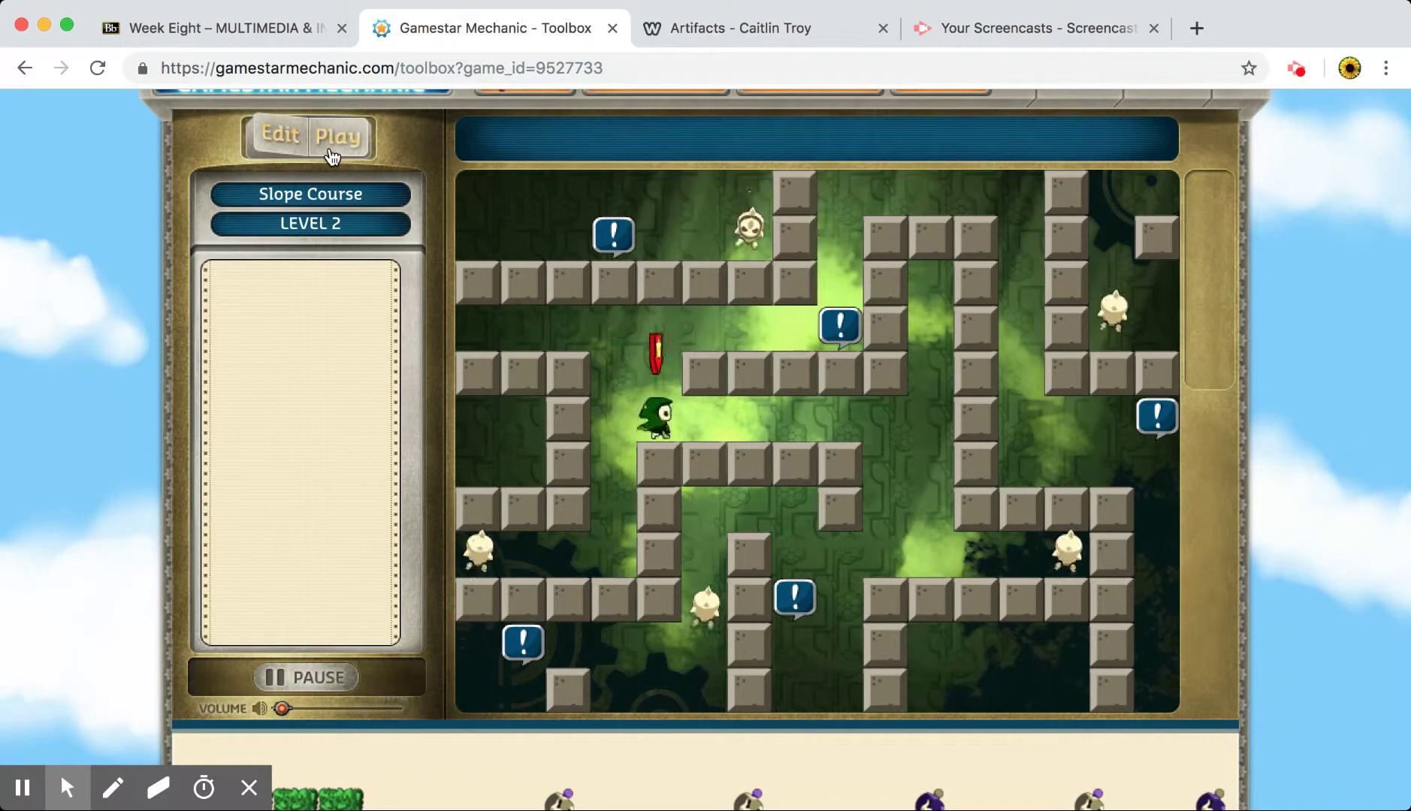
key("Right")
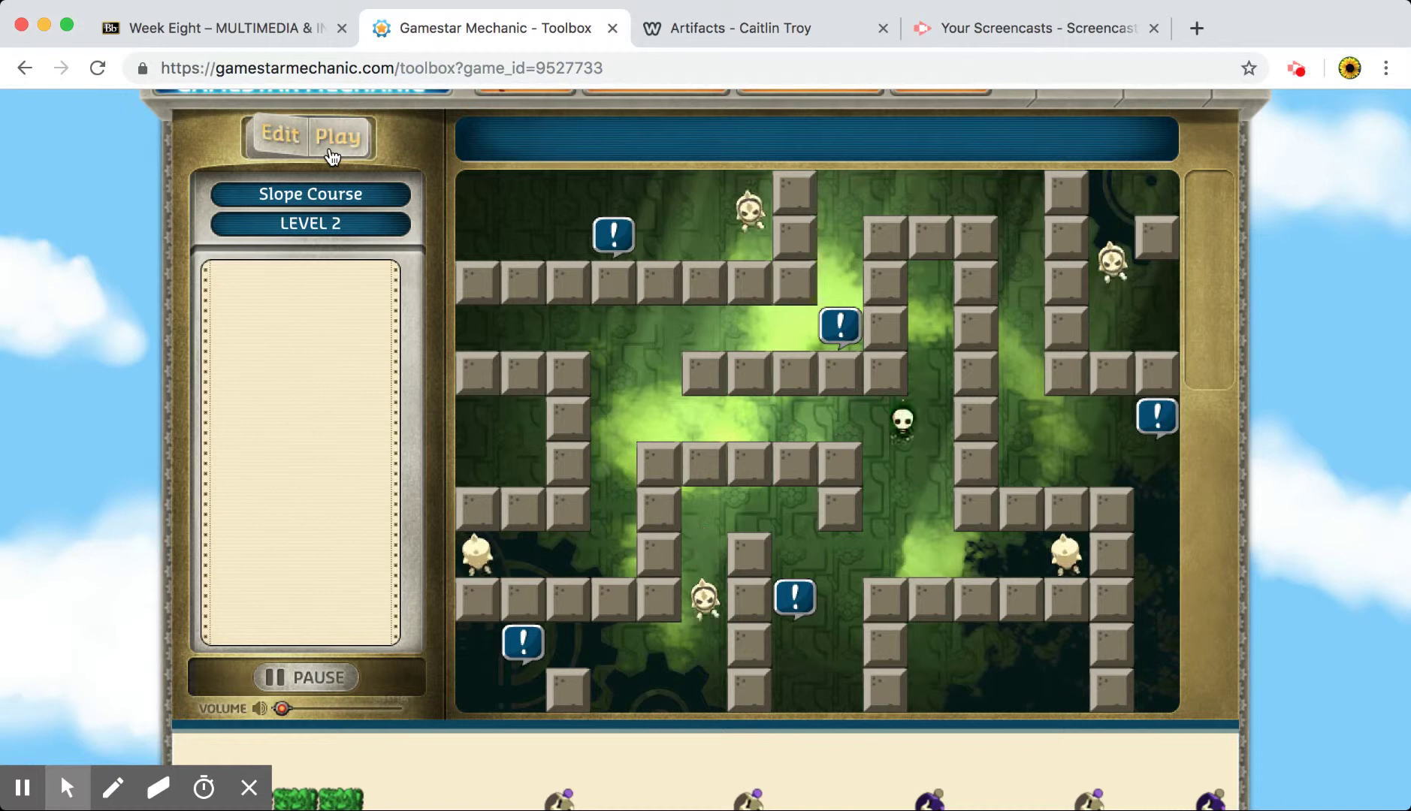
key("Down")
key("Left")
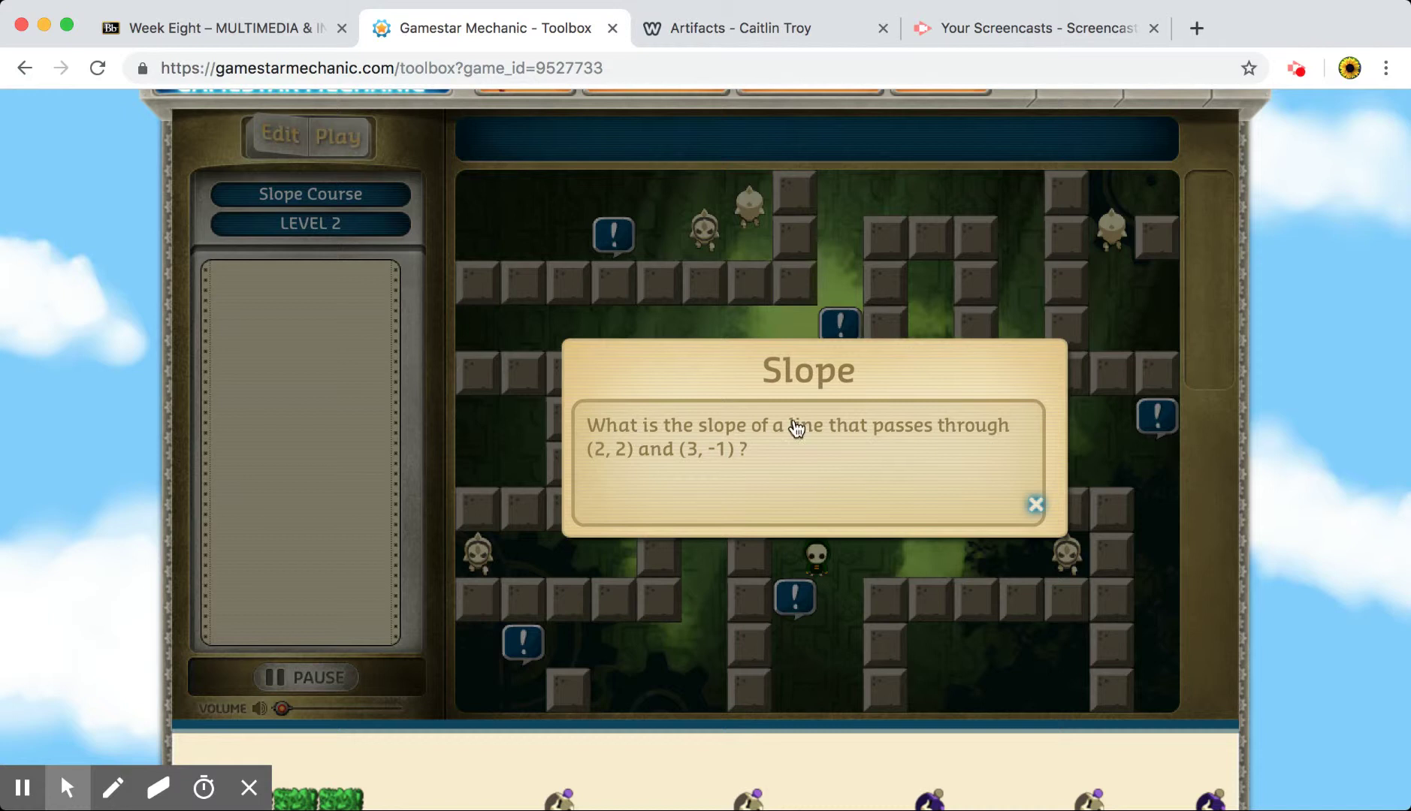
left_click(1037, 505)
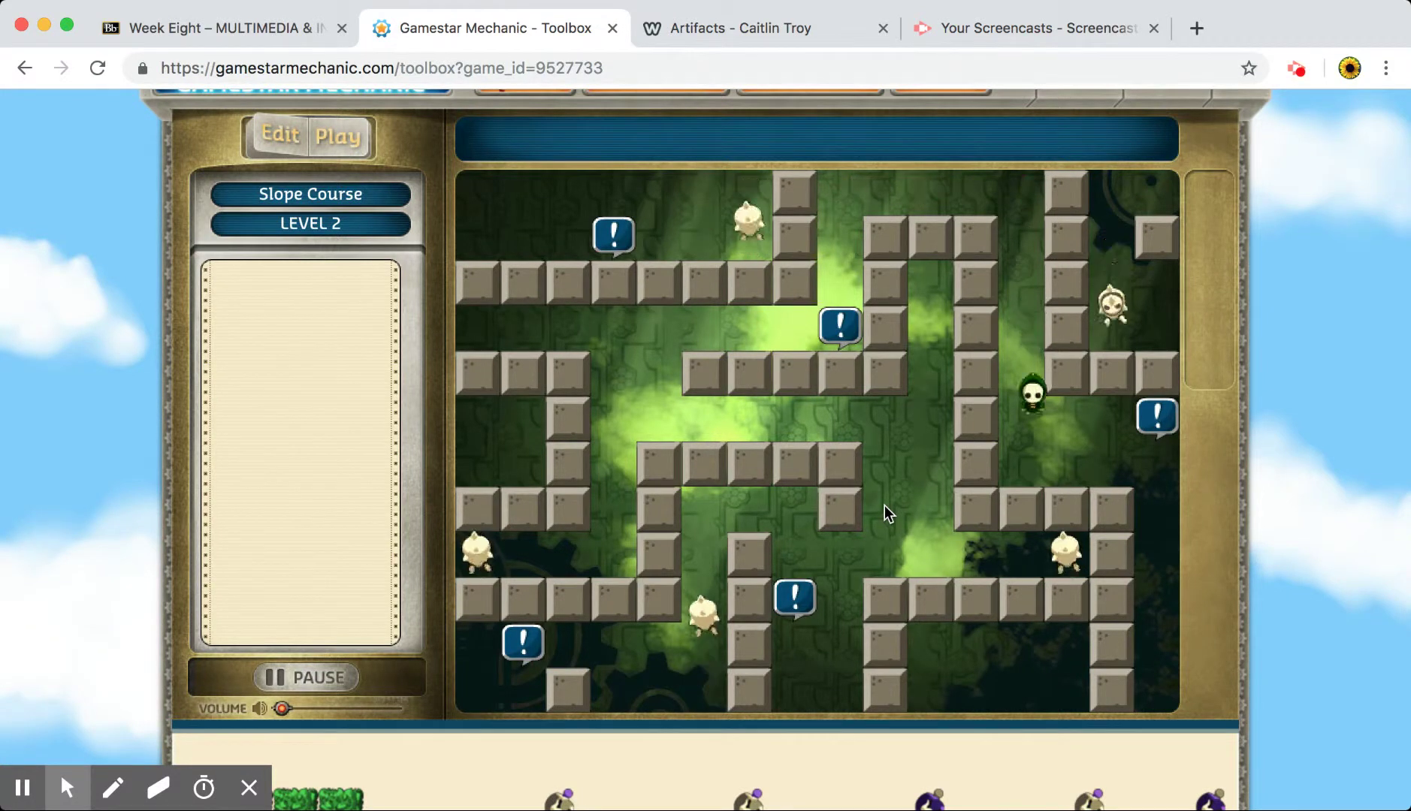
Step: Guide the avatar to the message block at the maze's far right edge, dismiss its y-intercept question, and pause the game
key("Right")
key("Right")
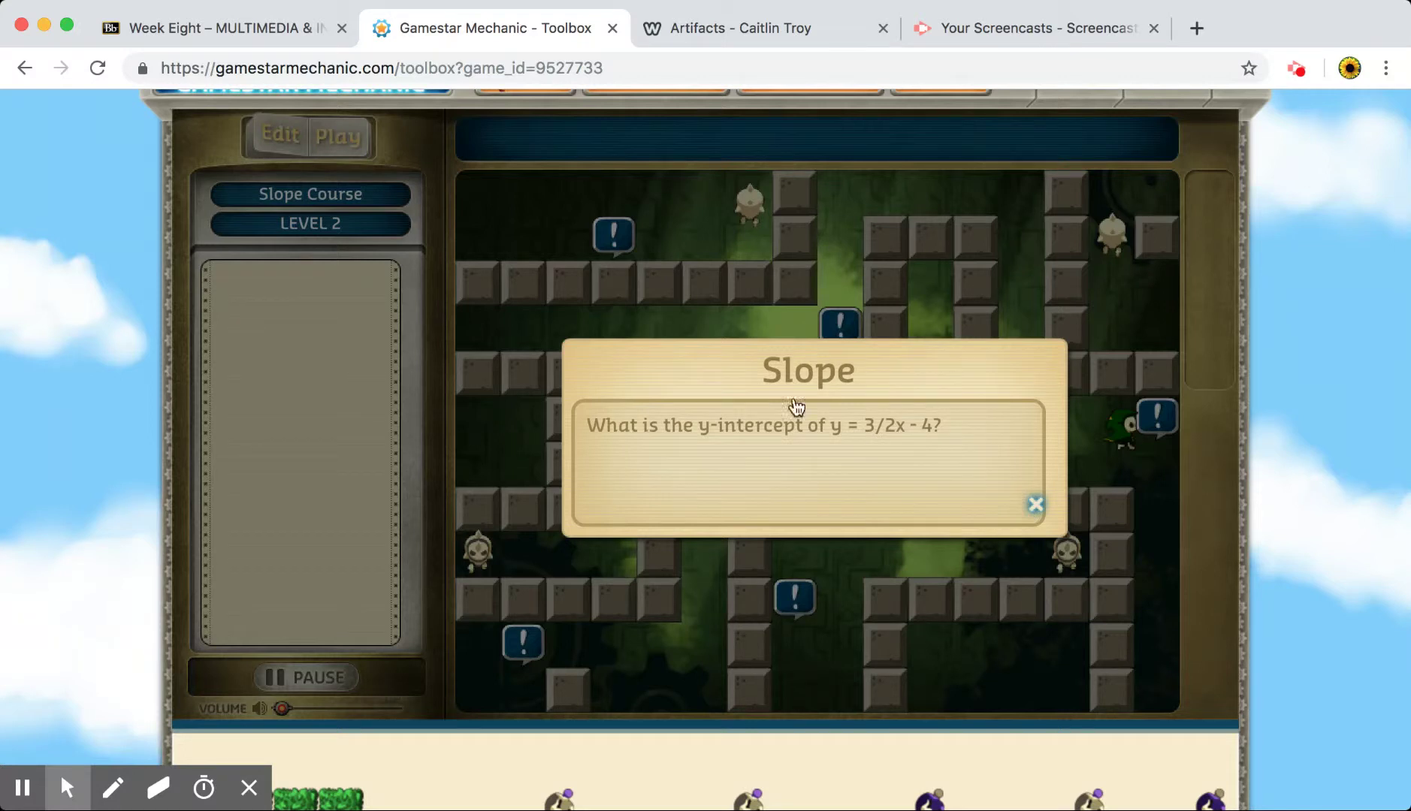
left_click(1034, 503)
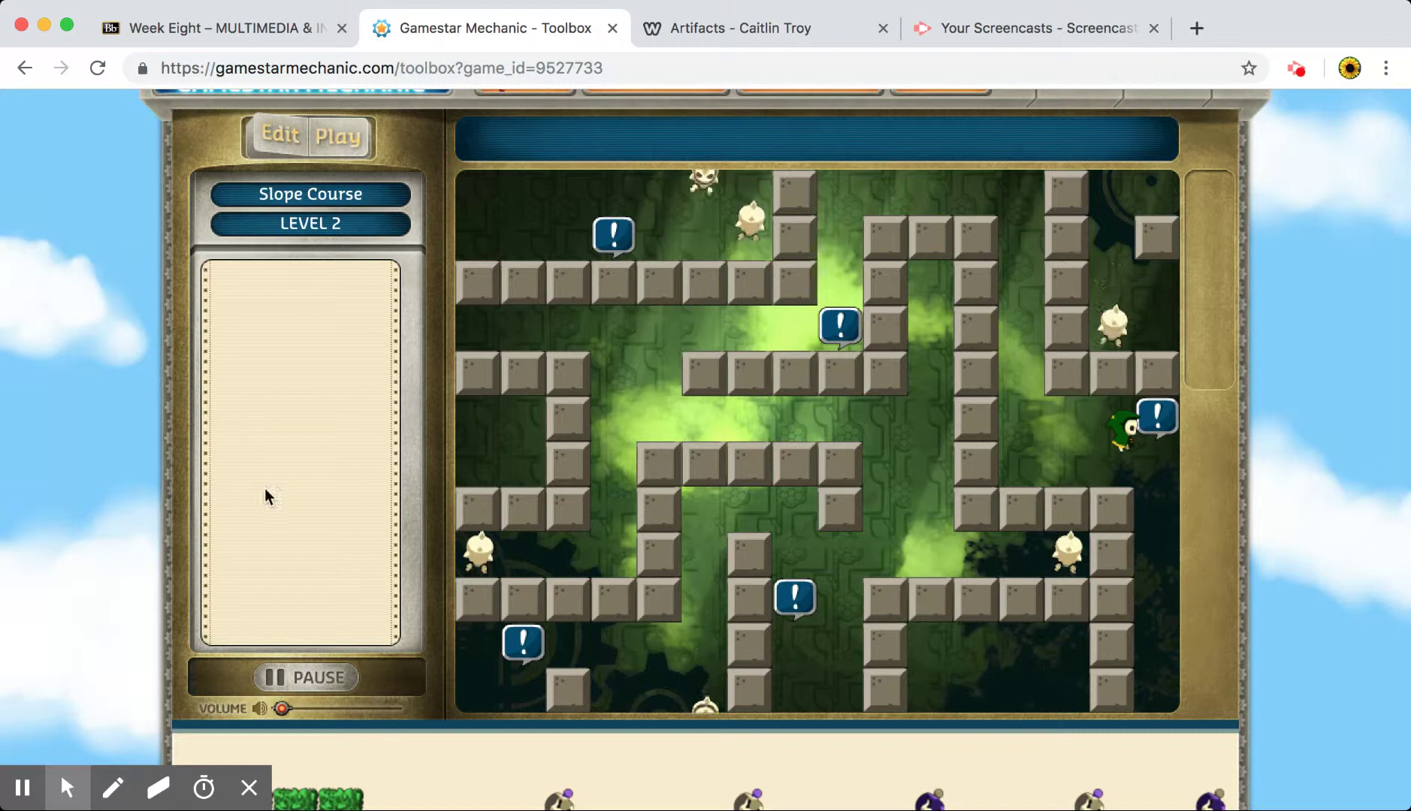
left_click(296, 677)
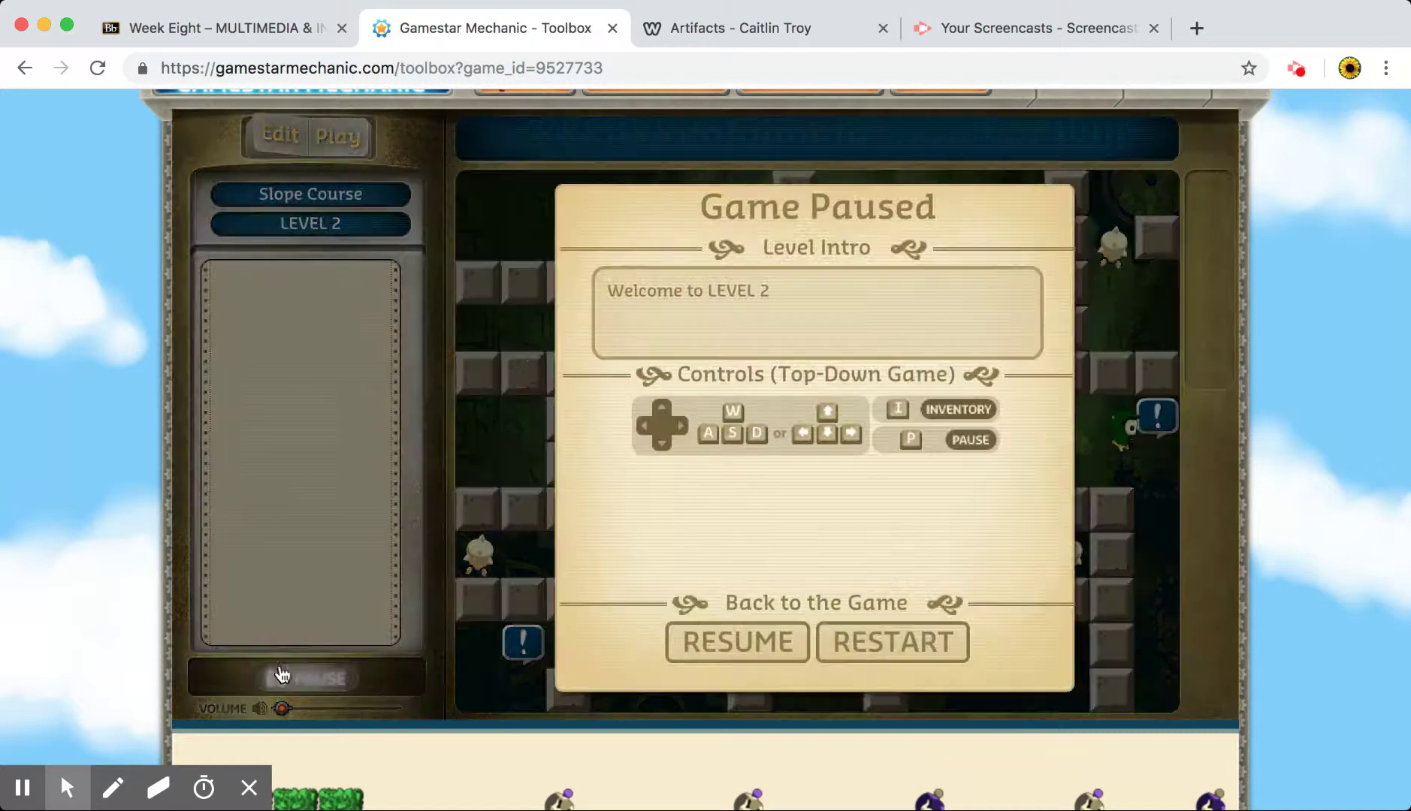
Step: Switch to the Artifacts web page and review the first page of the Gamestar Mechanic Lesson Plan, including its aim
left_click(764, 38)
scroll(751, 366, "up", 2)
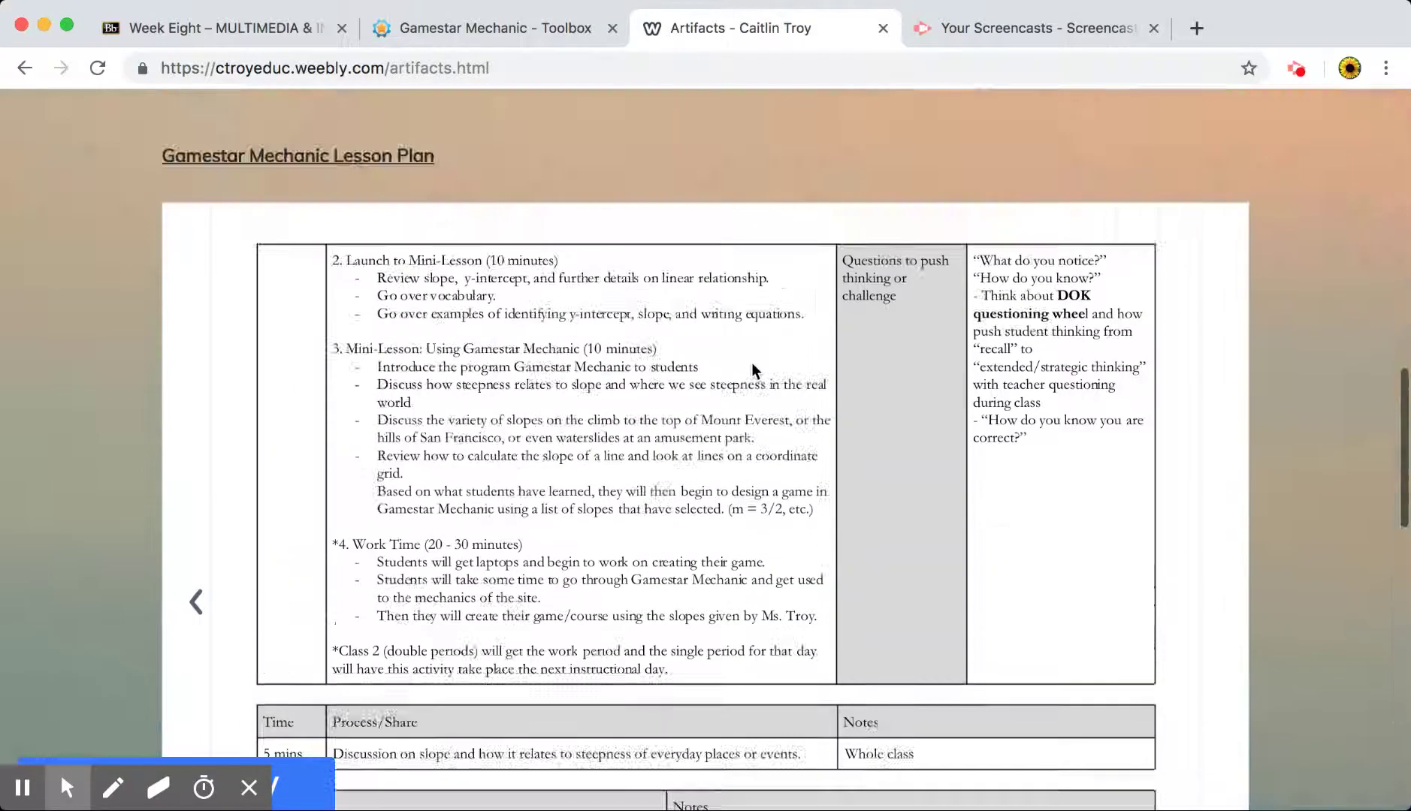
scroll(752, 365, "down", 5)
left_click(196, 340)
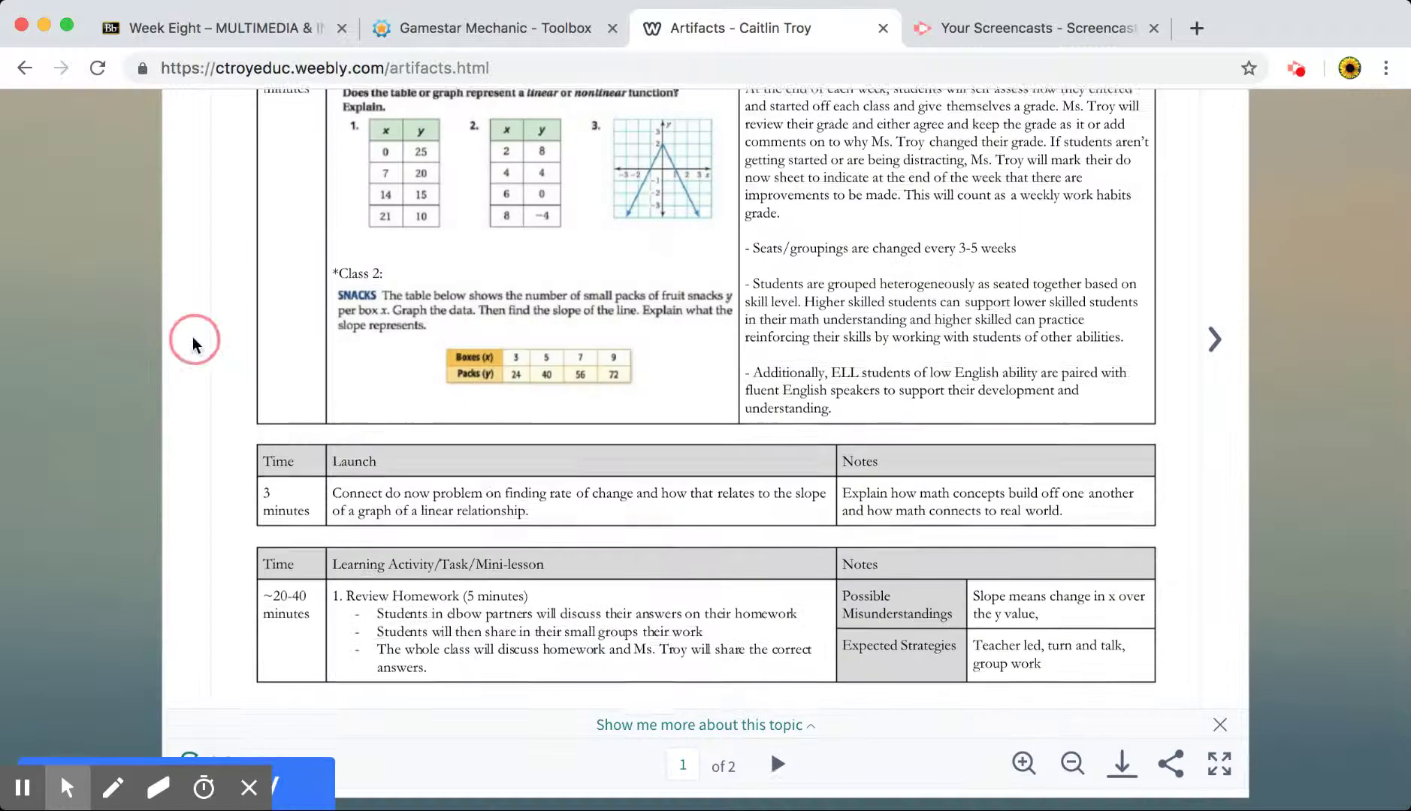
scroll(486, 486, "up", 3)
scroll(487, 486, "up", 2)
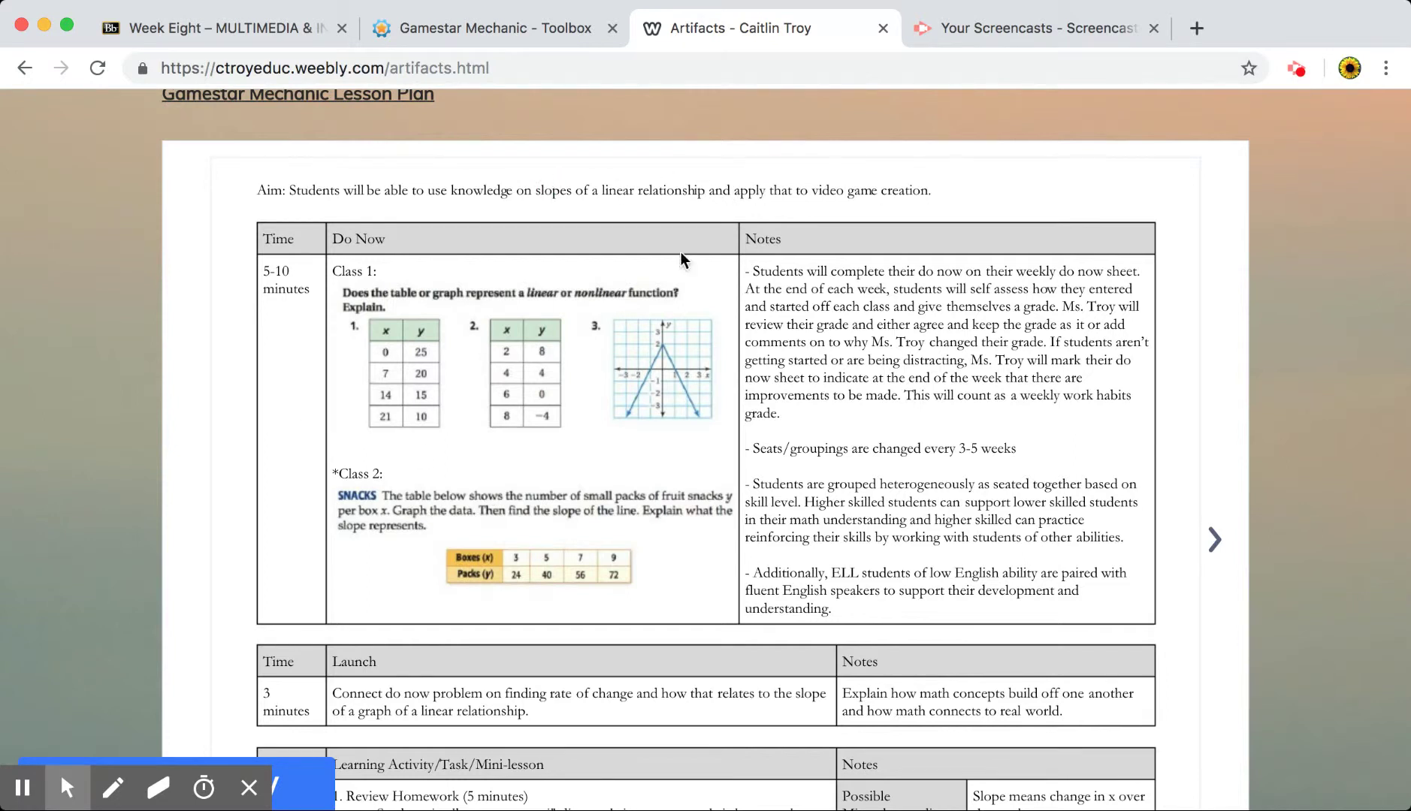
left_click(628, 187)
Step: Return to the Gamestar Mechanic toolbox, resume the paused game, and end the Level 2 play test to go back to edit mode
left_click(504, 30)
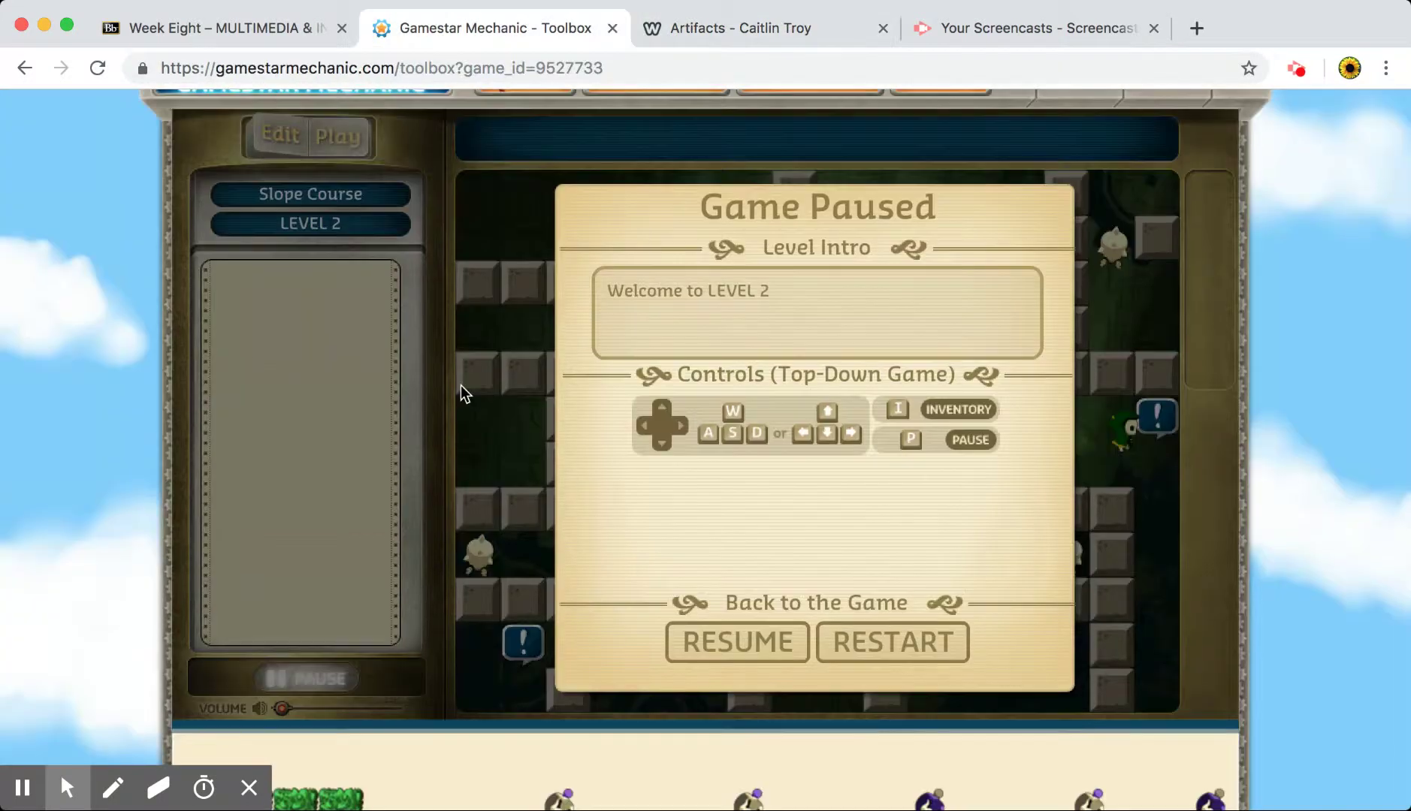
left_click(765, 655)
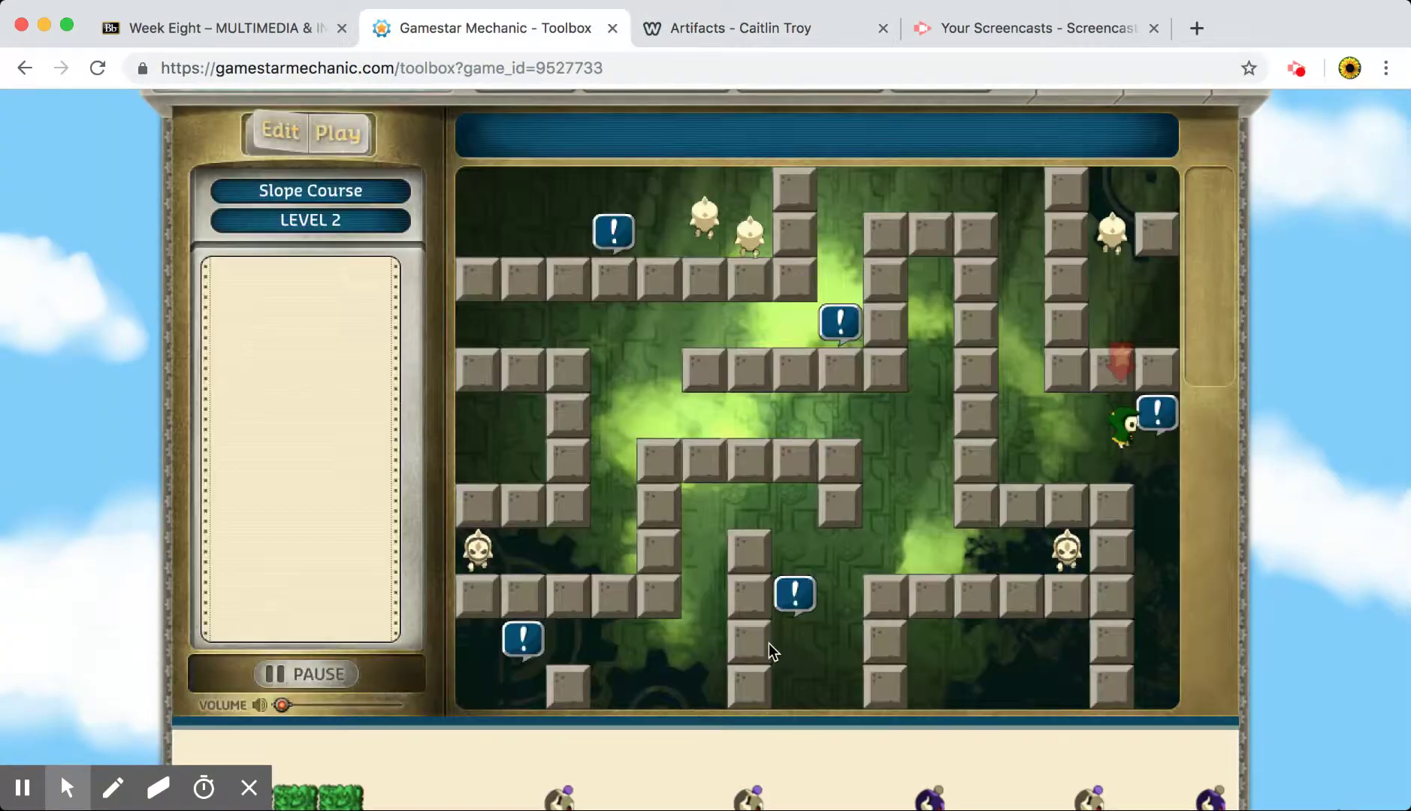
left_click(339, 693)
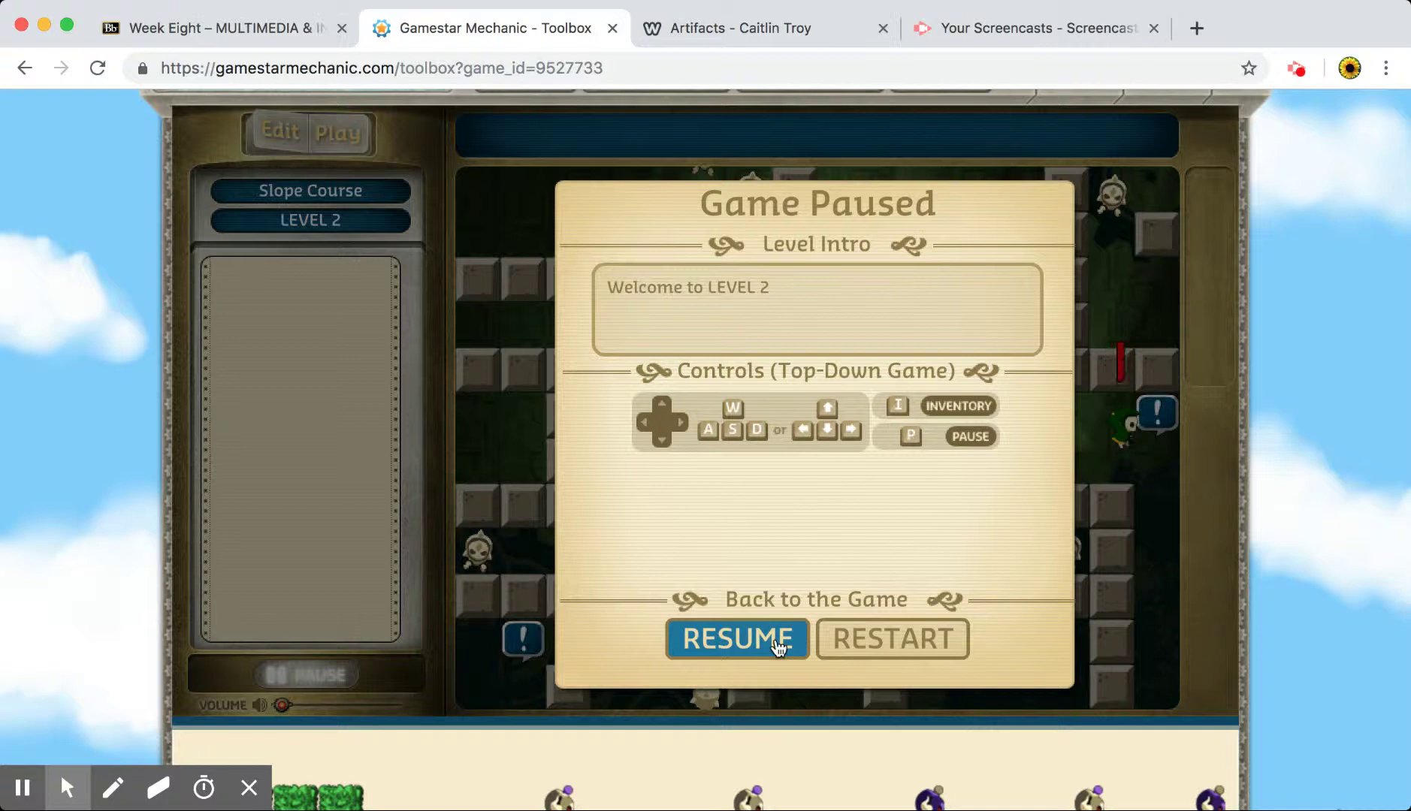
left_click(778, 647)
left_click(279, 132)
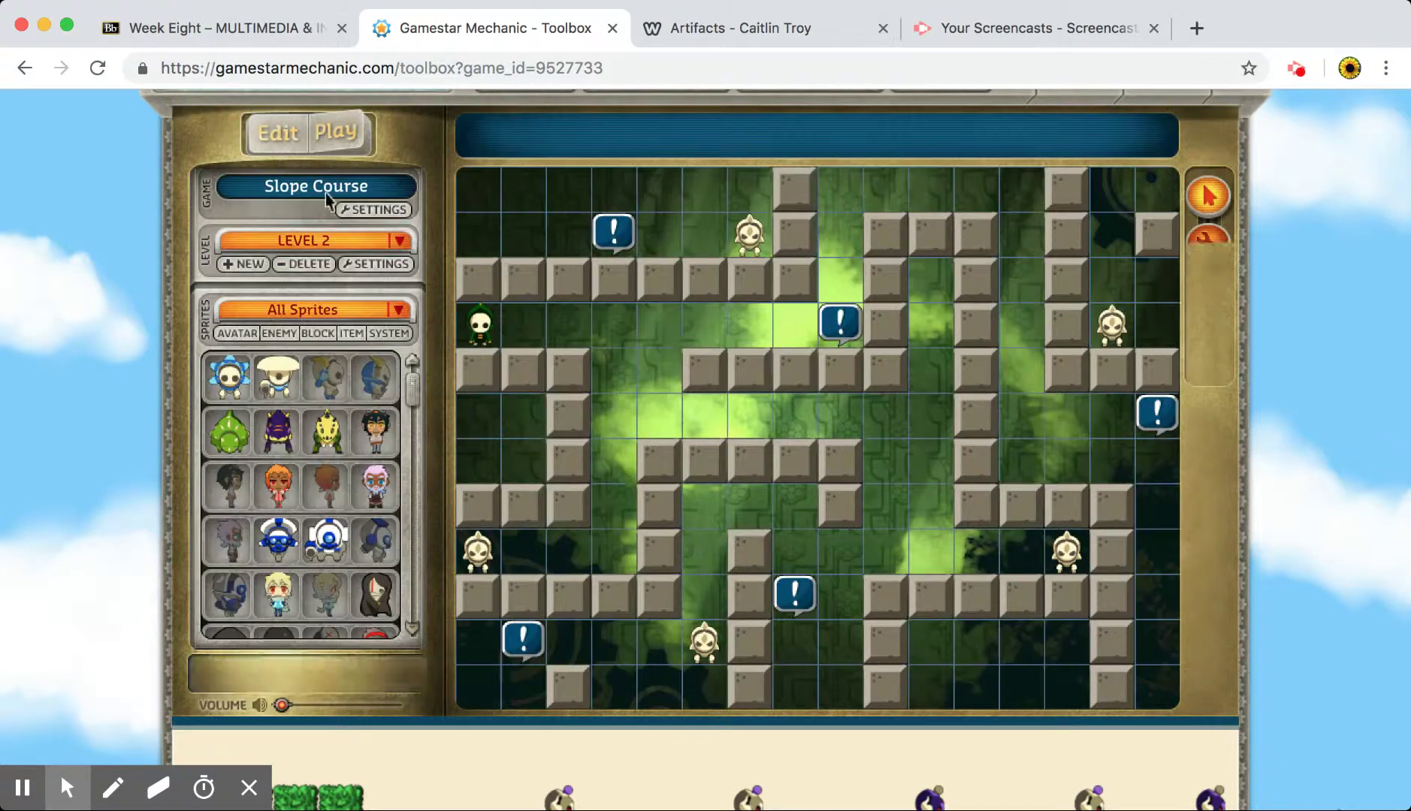
Step: Browse further down the sprite collection, and view the Level 1 layout before reopening Level 2
left_click_drag(413, 389, 412, 485)
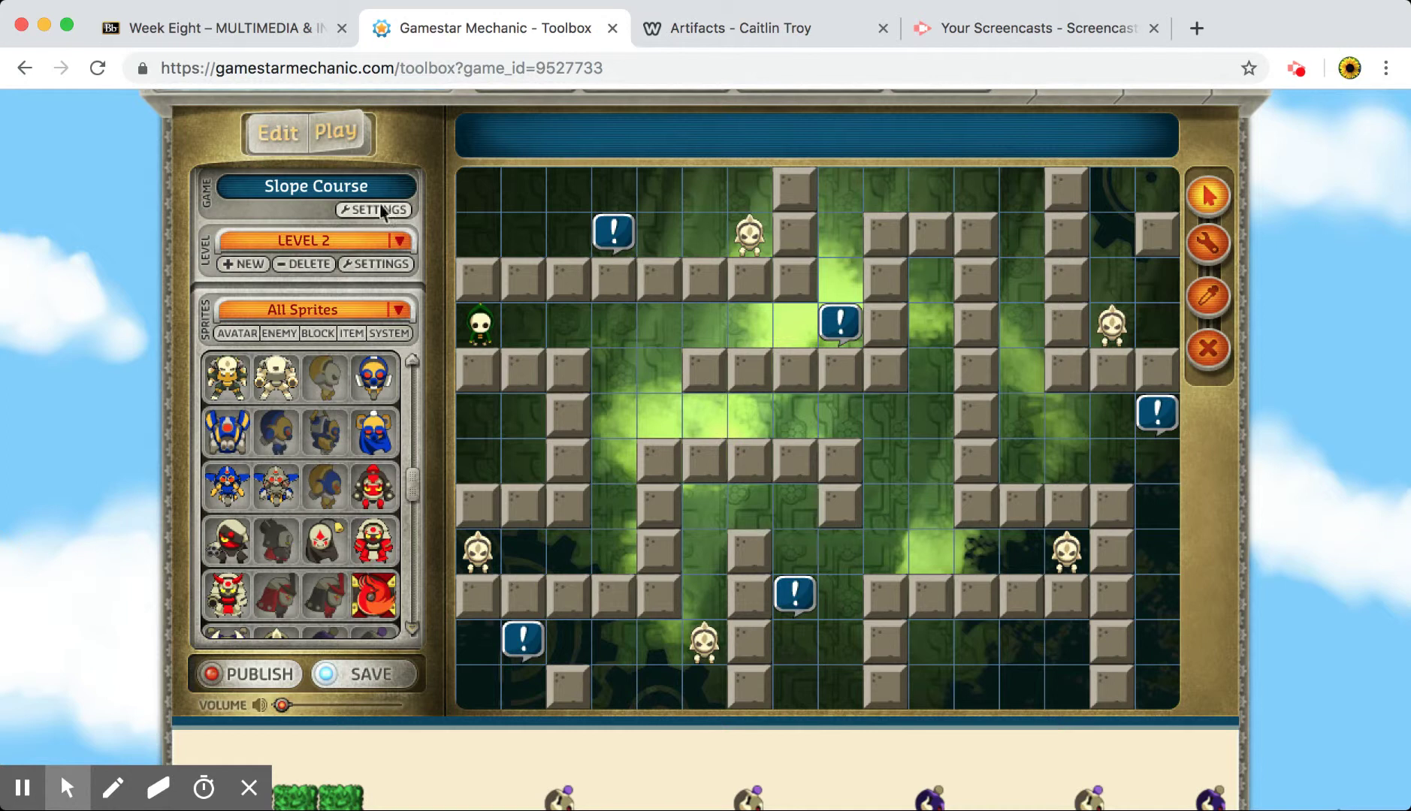
left_click(376, 241)
left_click(348, 272)
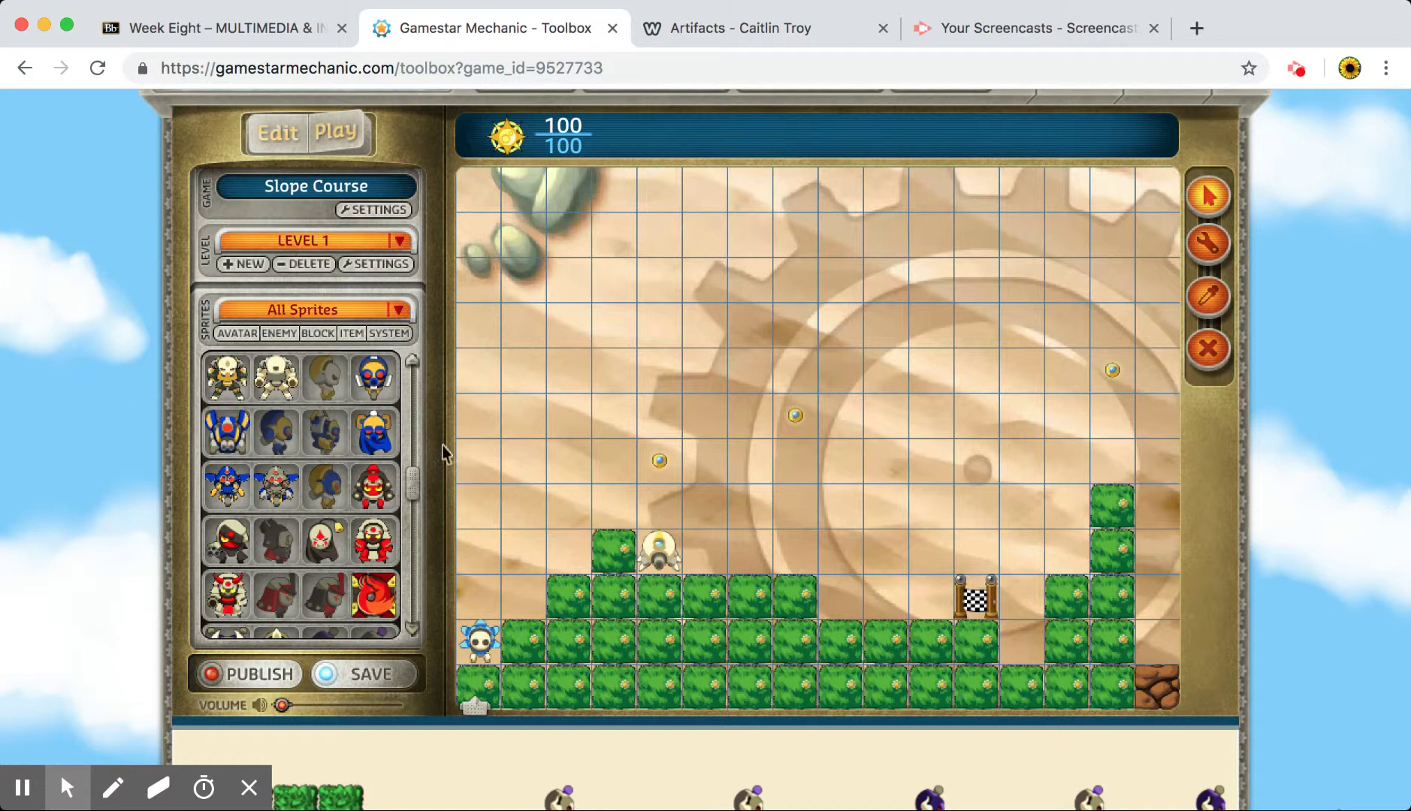
left_click(398, 241)
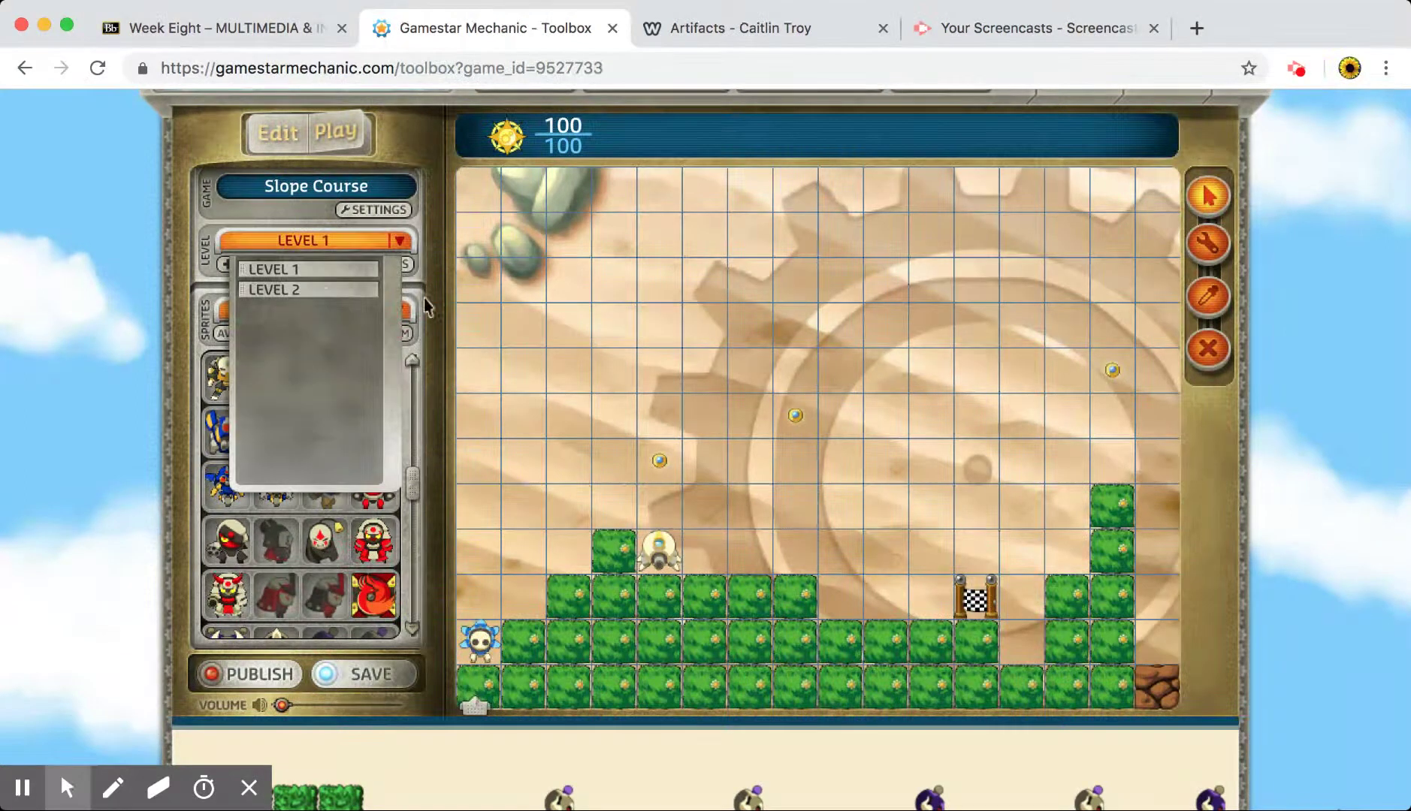
left_click(325, 289)
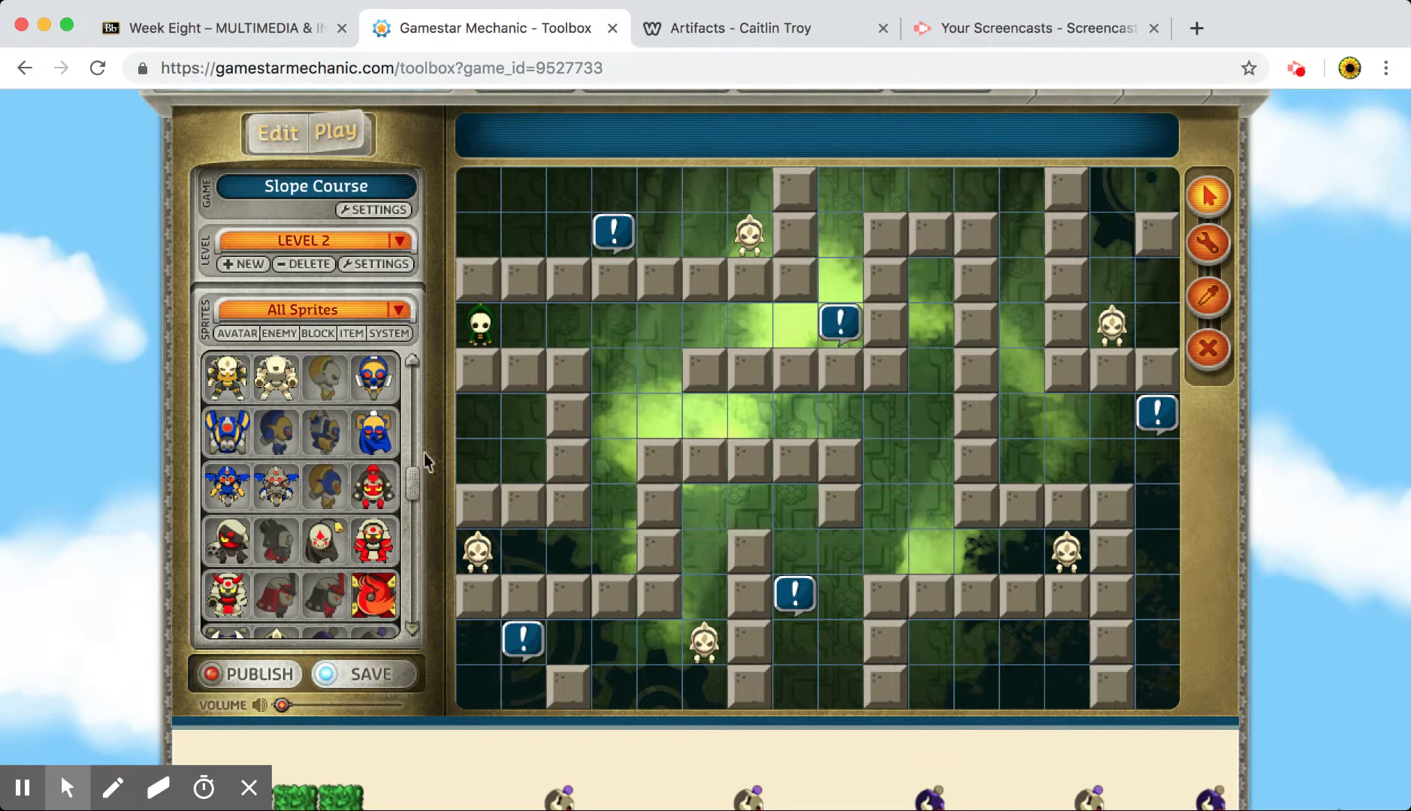
Step: Look through the block, item and system sprites available for Level 2
left_click(325, 333)
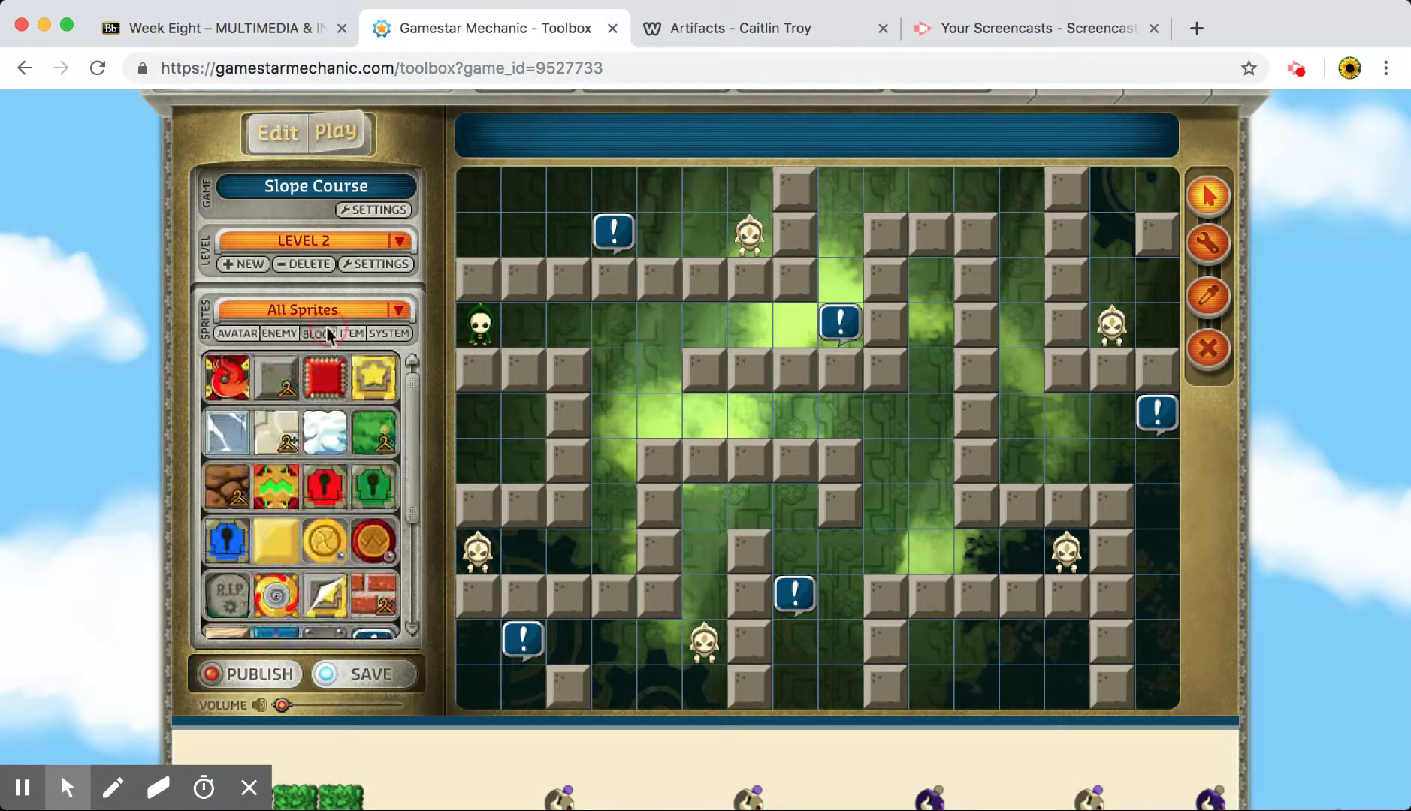
left_click(351, 333)
left_click(390, 333)
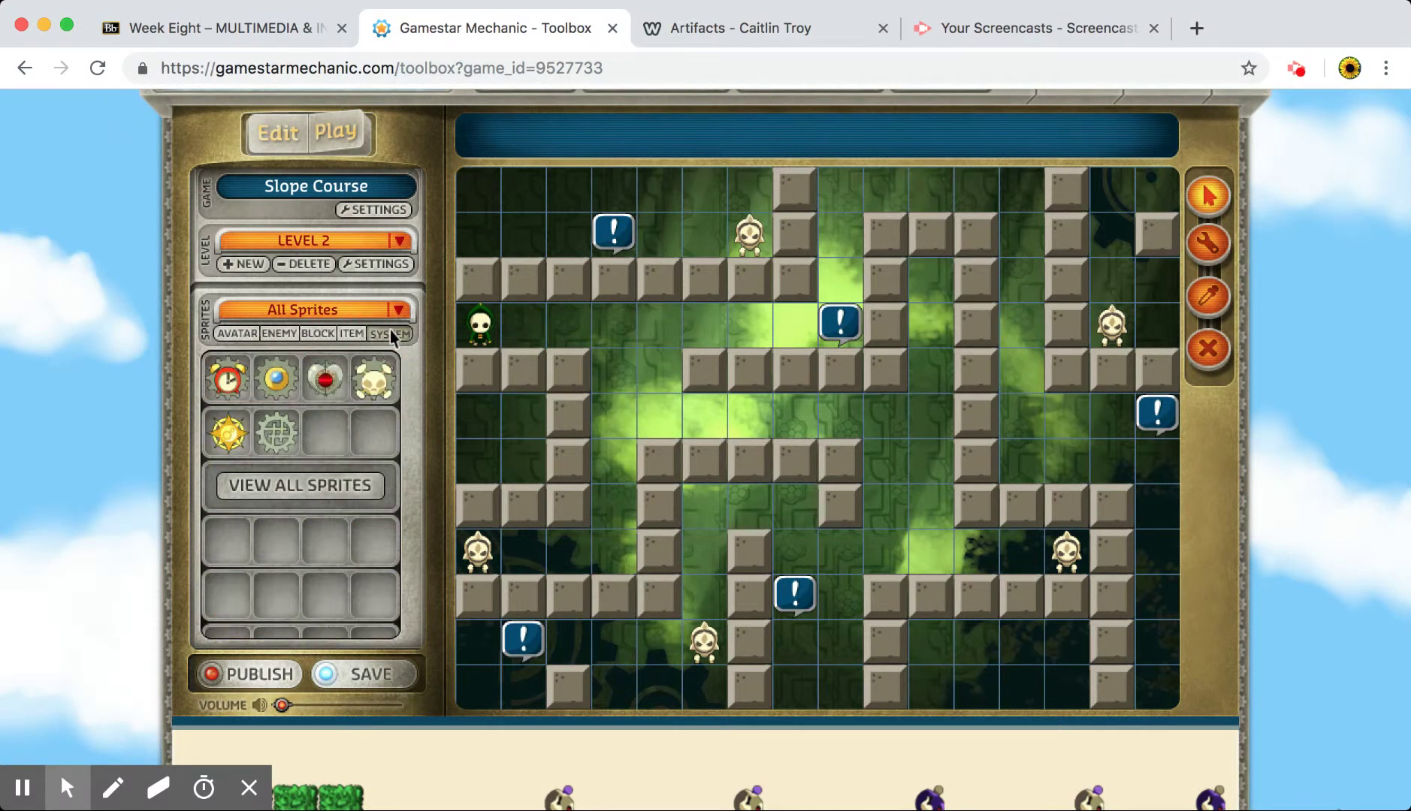
scroll(542, 356, "up", 1)
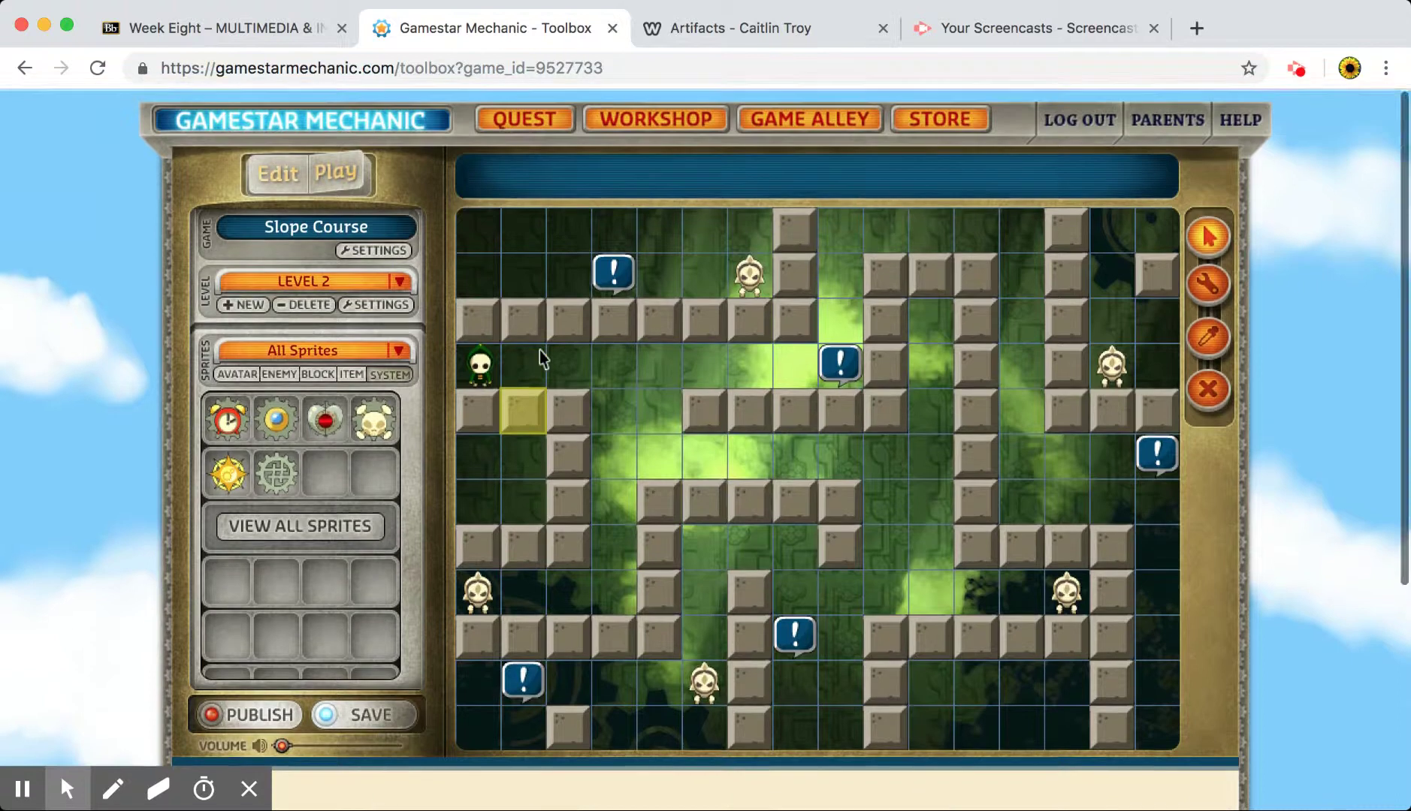